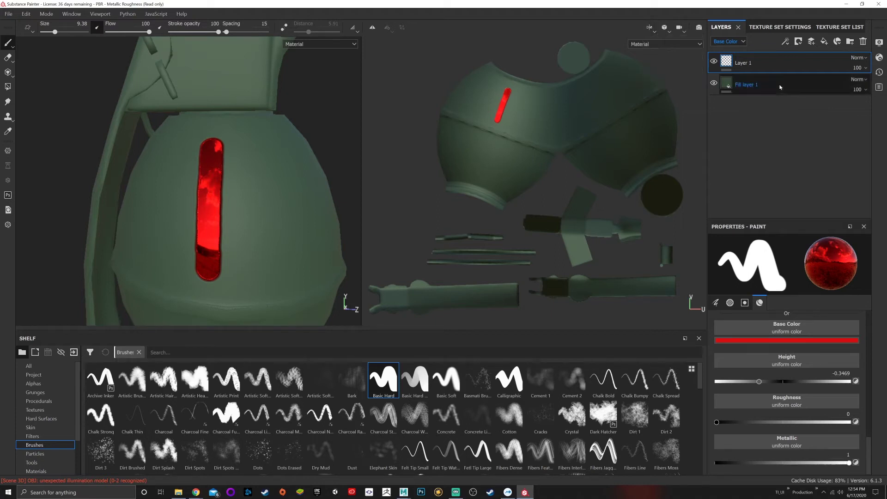
- Select the red-painted Layer 1 and set the viewport to show only the 3D view
{"action": "left_click", "coordinate": [754, 69]}
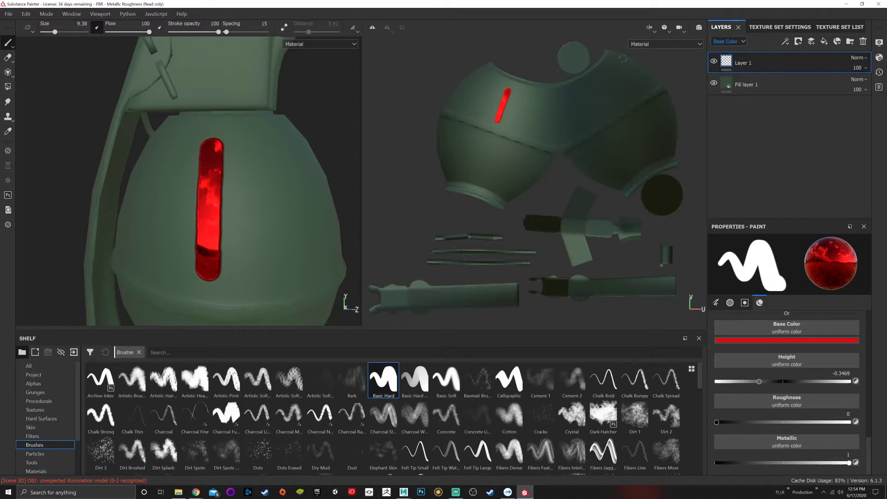
{"action": "left_click", "coordinate": [650, 27]}
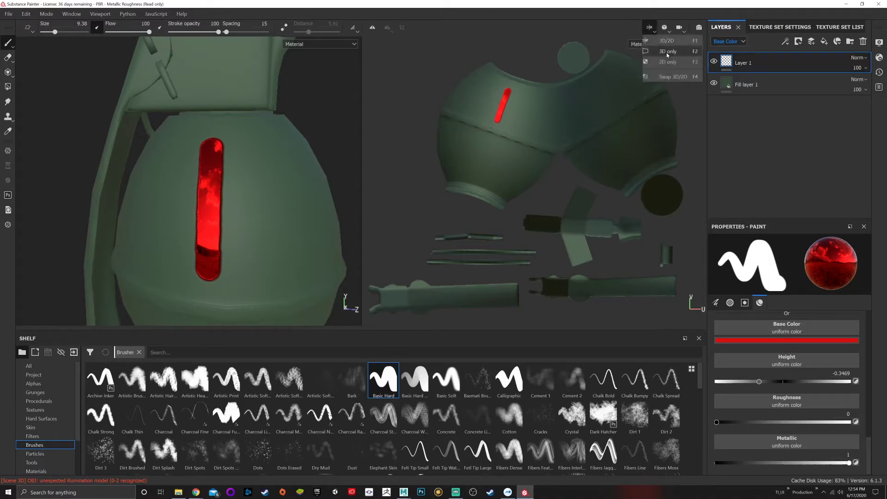
{"action": "left_click", "coordinate": [666, 54]}
{"action": "right_click_drag", "start_coordinate": [515, 164], "coordinate": [481, 162], "text": "alt"}
{"action": "left_click_drag", "start_coordinate": [480, 161], "coordinate": [455, 155], "text": "alt"}
{"action": "scroll", "coordinate": [459, 154], "scroll_direction": "down", "scroll_amount": 3}
{"action": "scroll", "coordinate": [459, 155], "scroll_direction": "up", "scroll_amount": 5}
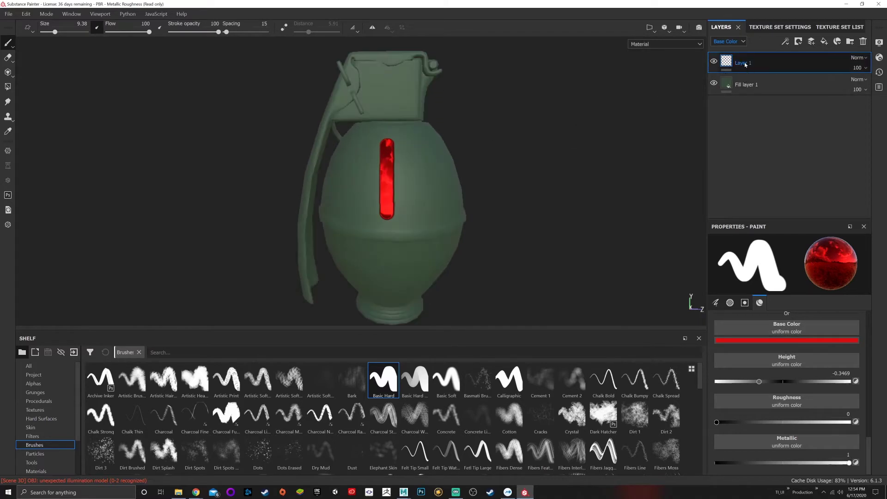
- Delete Layer 1 so only the green Fill layer 1 remains on the grenade
{"action": "key", "text": "Delete"}
{"action": "right_click_drag", "start_coordinate": [508, 220], "coordinate": [409, 121], "text": "alt"}
{"action": "middle_click_drag", "start_coordinate": [409, 121], "coordinate": [440, 144], "text": "alt"}
{"action": "right_click_drag", "start_coordinate": [439, 145], "coordinate": [464, 222], "text": "alt"}
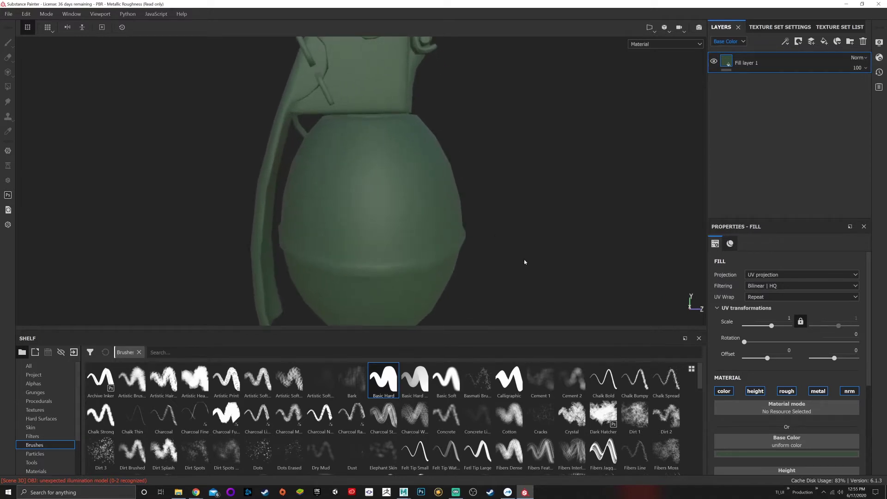
{"action": "middle_click_drag", "start_coordinate": [395, 89], "coordinate": [406, 139], "text": "alt"}
{"action": "right_click_drag", "start_coordinate": [406, 138], "coordinate": [398, 133], "text": "alt"}
{"action": "left_click_drag", "start_coordinate": [416, 177], "coordinate": [447, 190], "text": "alt"}
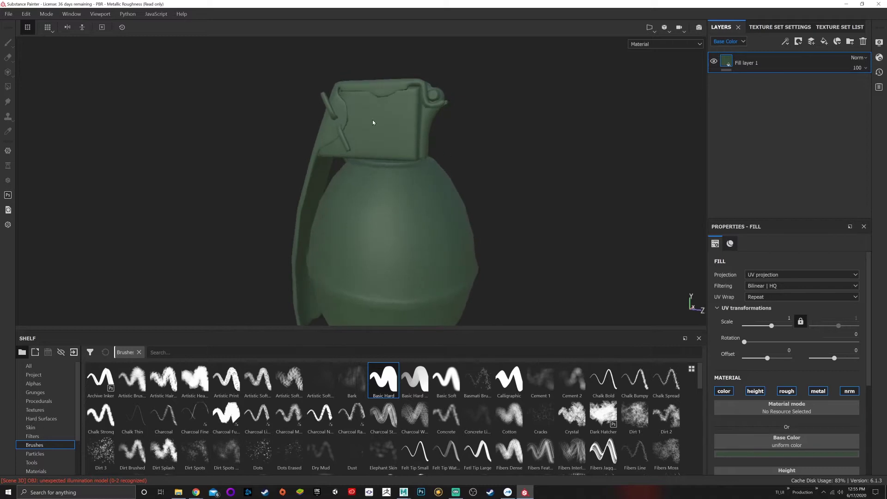
{"action": "left_click_drag", "start_coordinate": [373, 195], "coordinate": [407, 206], "text": "alt"}
{"action": "middle_click_drag", "start_coordinate": [407, 206], "coordinate": [407, 118], "text": "alt"}
{"action": "left_click_drag", "start_coordinate": [406, 118], "coordinate": [375, 144], "text": "alt"}
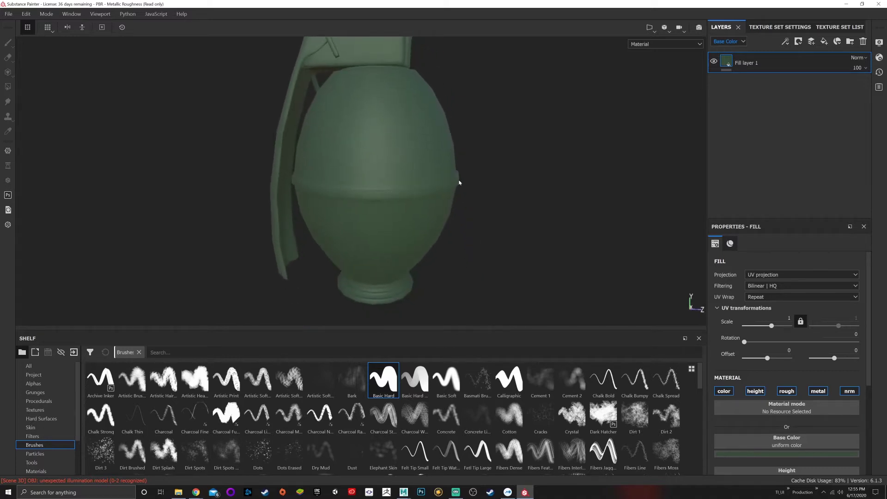
{"action": "right_click_drag", "start_coordinate": [425, 97], "coordinate": [432, 147], "text": "alt"}
{"action": "left_click_drag", "start_coordinate": [432, 146], "coordinate": [438, 148], "text": "alt"}
{"action": "middle_click_drag", "start_coordinate": [437, 148], "coordinate": [465, 212], "text": "alt"}
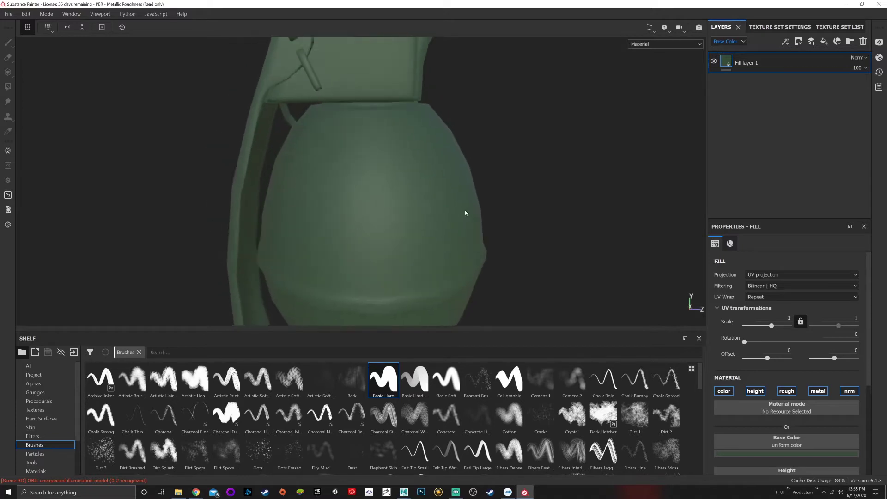
{"action": "right_click_drag", "start_coordinate": [466, 212], "coordinate": [462, 168], "text": "alt"}
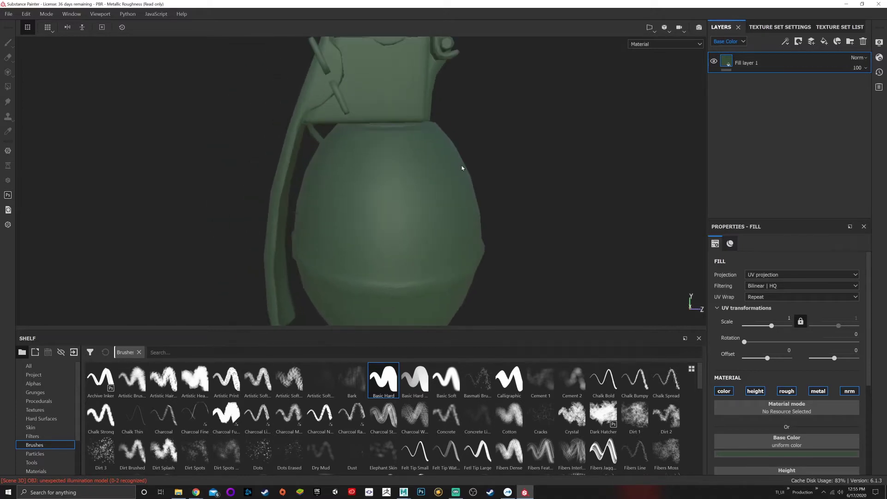
- Add a new fill layer above the green one with a dark maroon base colour
{"action": "left_click", "coordinate": [825, 43]}
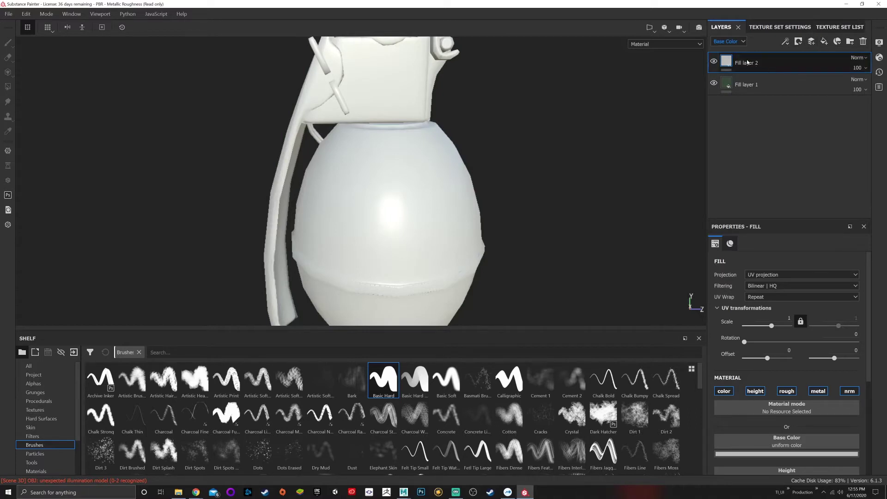
{"action": "left_click", "coordinate": [794, 443]}
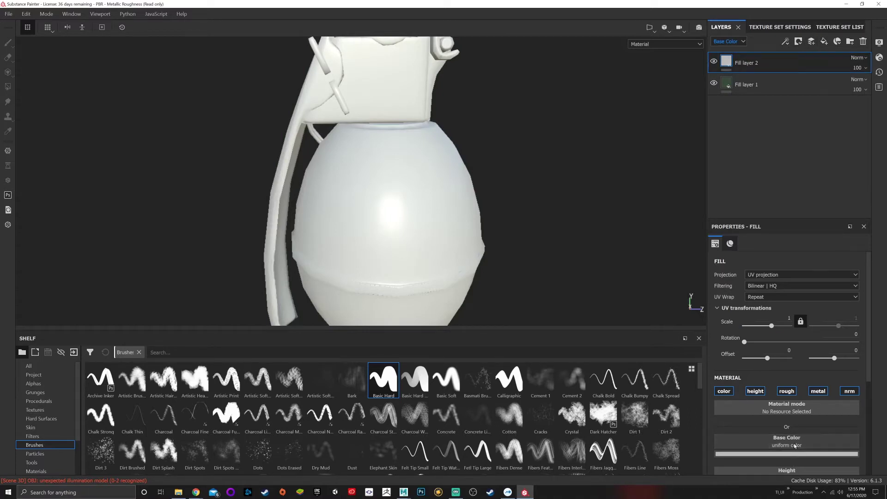
{"action": "left_click", "coordinate": [792, 454]}
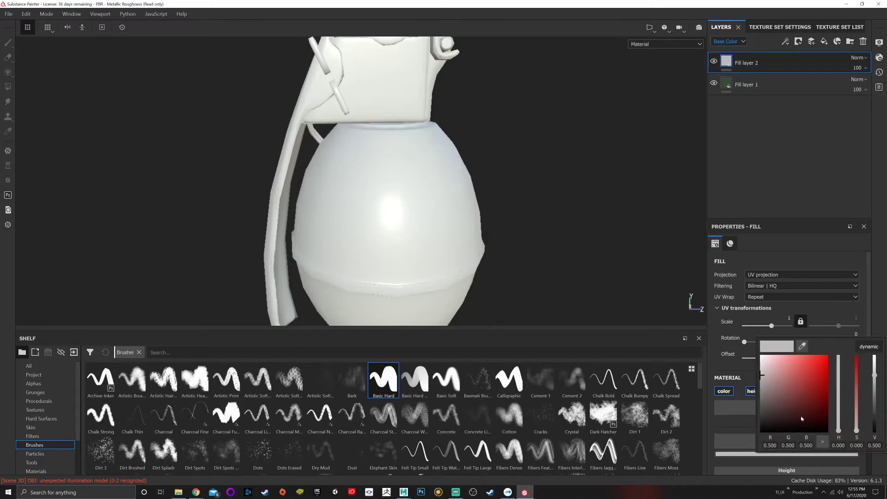
{"action": "left_click_drag", "start_coordinate": [812, 392], "coordinate": [803, 412]}
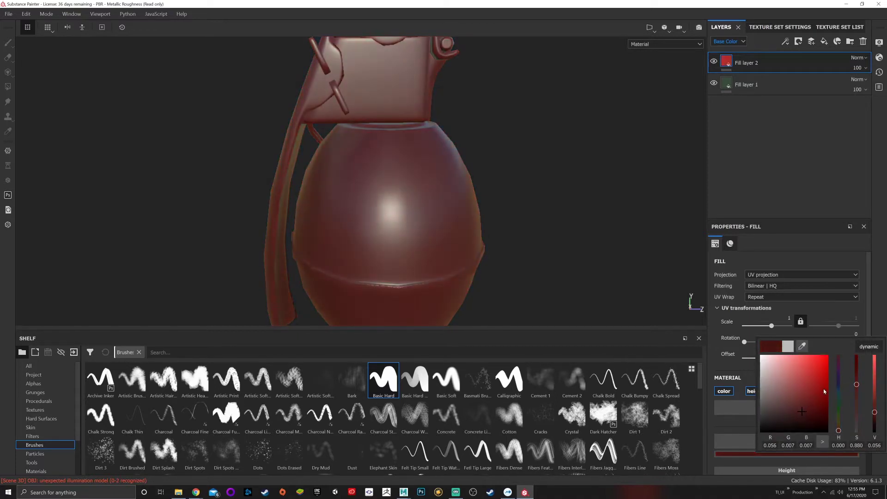
{"action": "left_click", "coordinate": [732, 424]}
- Set the maroon fill's Metallic to 0.8265 and Roughness to about 0.65
{"action": "scroll", "coordinate": [758, 436], "scroll_direction": "down", "scroll_amount": 5}
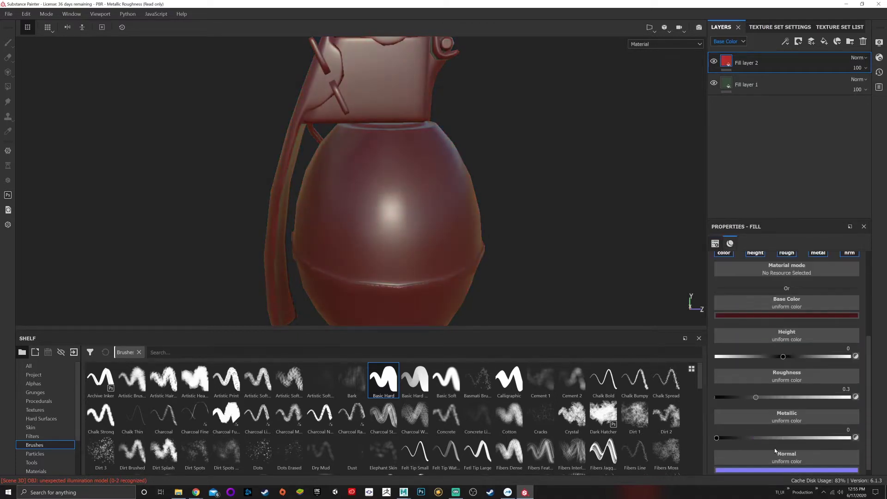
{"action": "left_click_drag", "start_coordinate": [756, 438], "coordinate": [827, 437]}
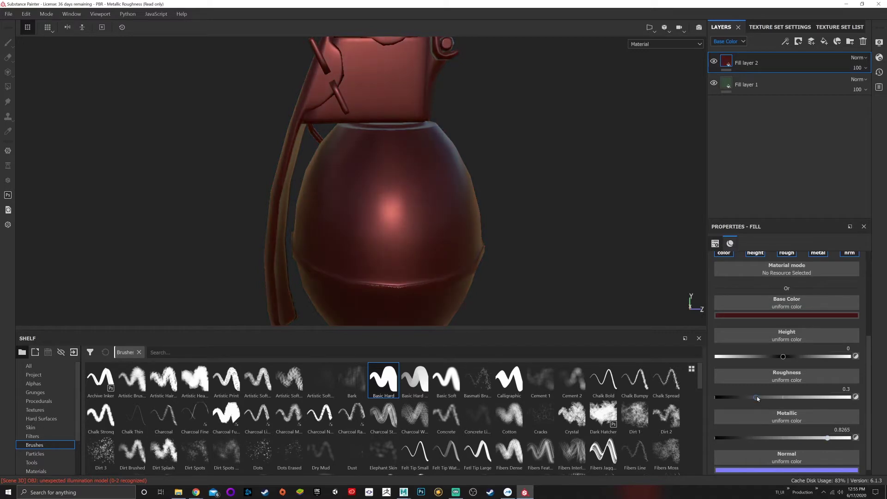
{"action": "left_click_drag", "start_coordinate": [757, 397], "coordinate": [812, 398]}
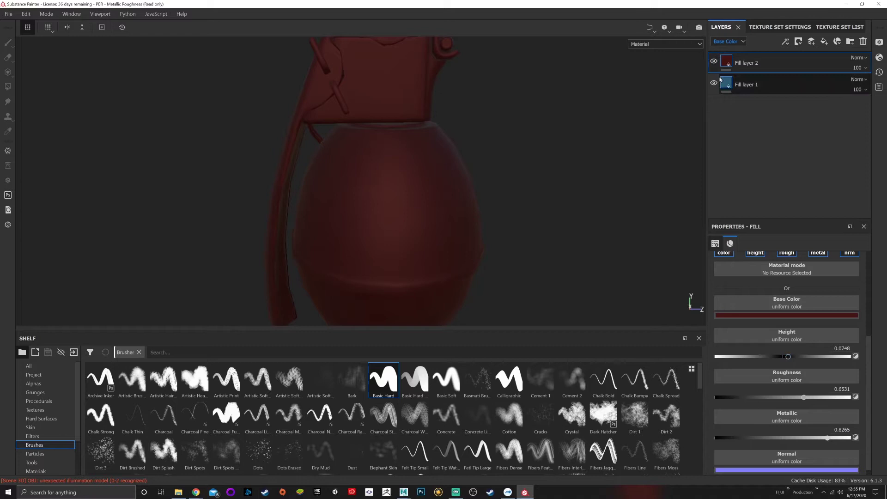
{"action": "right_click_drag", "start_coordinate": [513, 194], "coordinate": [496, 139], "text": "alt"}
{"action": "left_click_drag", "start_coordinate": [497, 139], "coordinate": [491, 136], "text": "alt"}
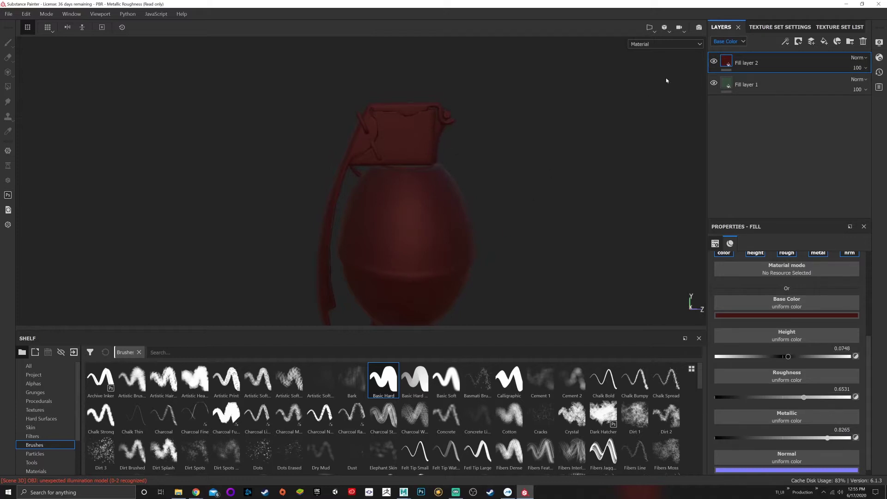
{"action": "mouse_move", "coordinate": [729, 61]}
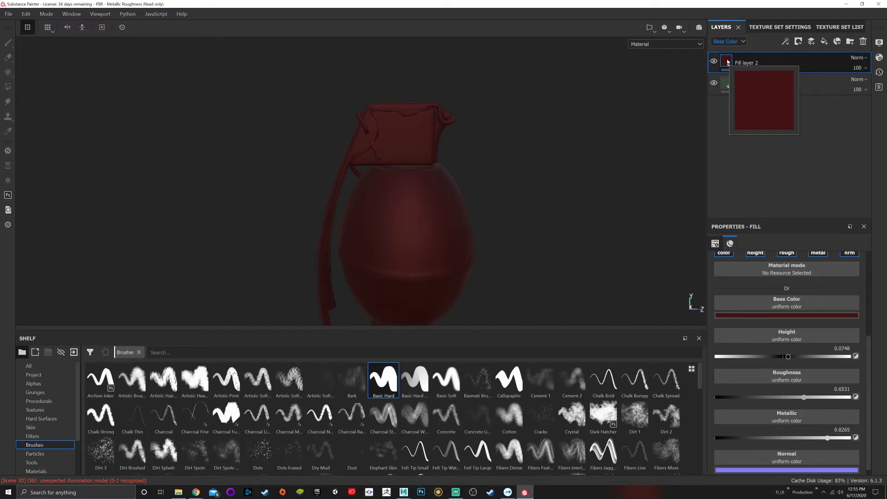
- Add a white mask to Fill layer 2 and select the mask
{"action": "right_click", "coordinate": [728, 61]}
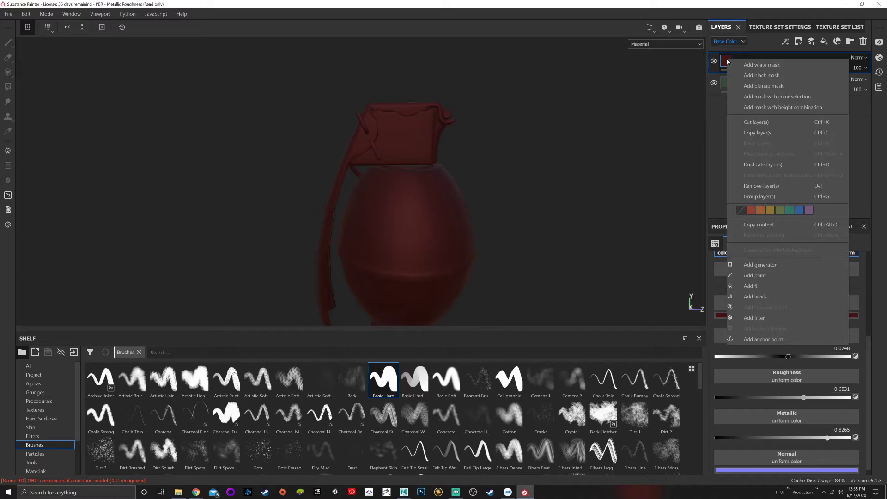
{"action": "left_click", "coordinate": [756, 65]}
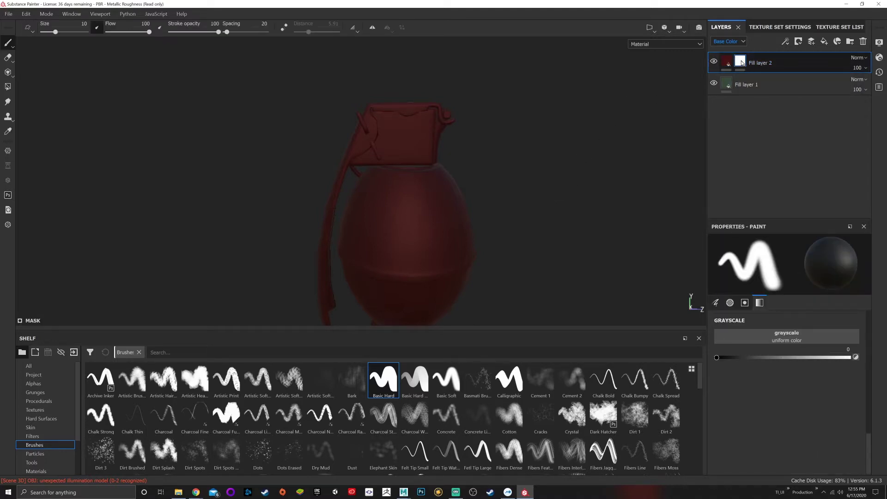
{"action": "left_click", "coordinate": [726, 65]}
{"action": "mouse_move", "coordinate": [741, 62]}
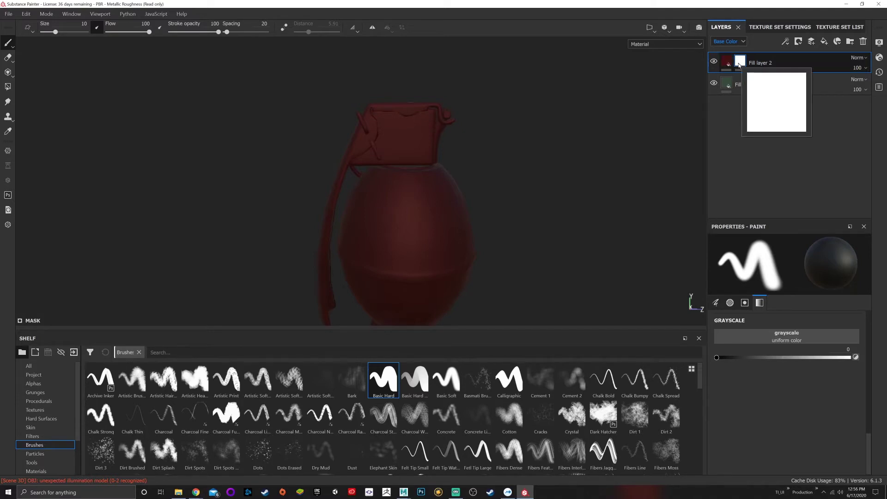
{"action": "scroll", "coordinate": [410, 208], "scroll_direction": "up", "scroll_amount": 5}
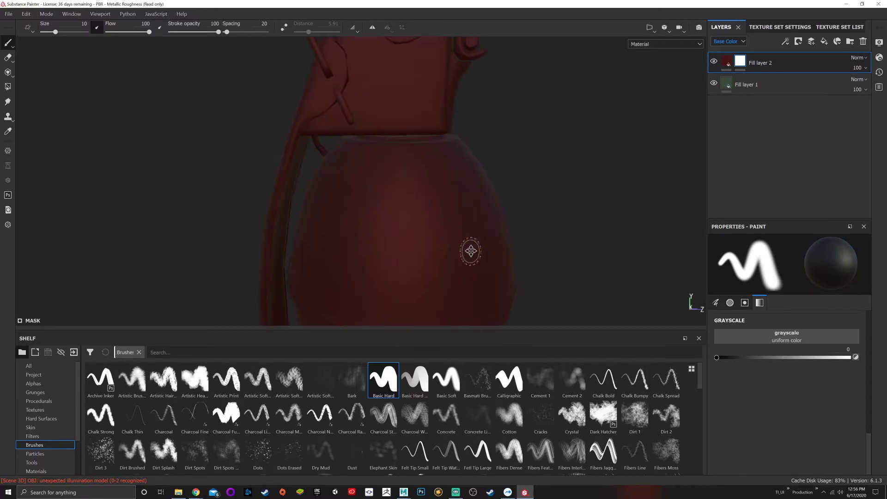
- Set the brush grayscale to 0 and paint a diagonal stripe across the grenade body
{"action": "middle_click_drag", "start_coordinate": [470, 251], "coordinate": [466, 211], "text": "alt"}
{"action": "left_click_drag", "start_coordinate": [735, 357], "coordinate": [855, 359]}
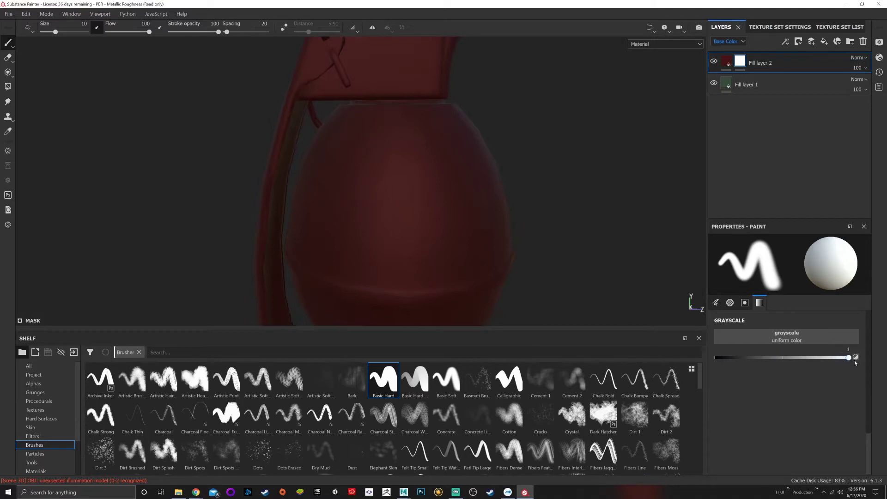
{"action": "left_click", "coordinate": [716, 358]}
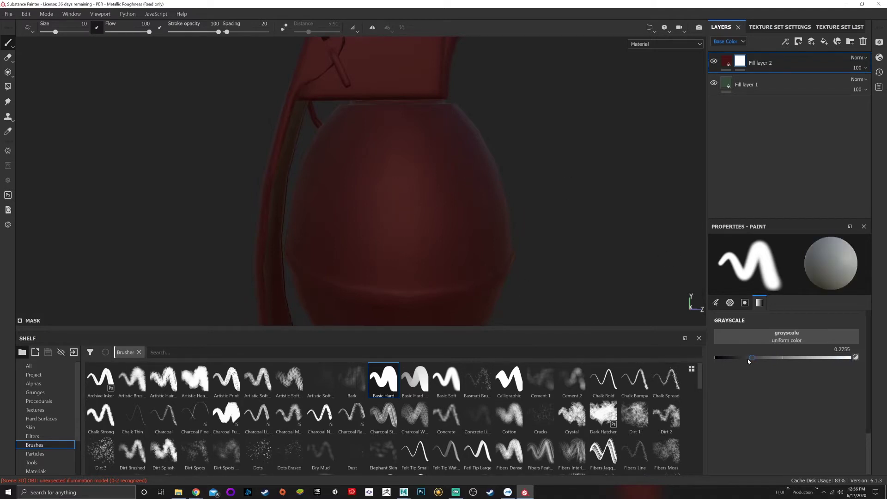
{"action": "left_click_drag", "start_coordinate": [426, 135], "coordinate": [377, 231]}
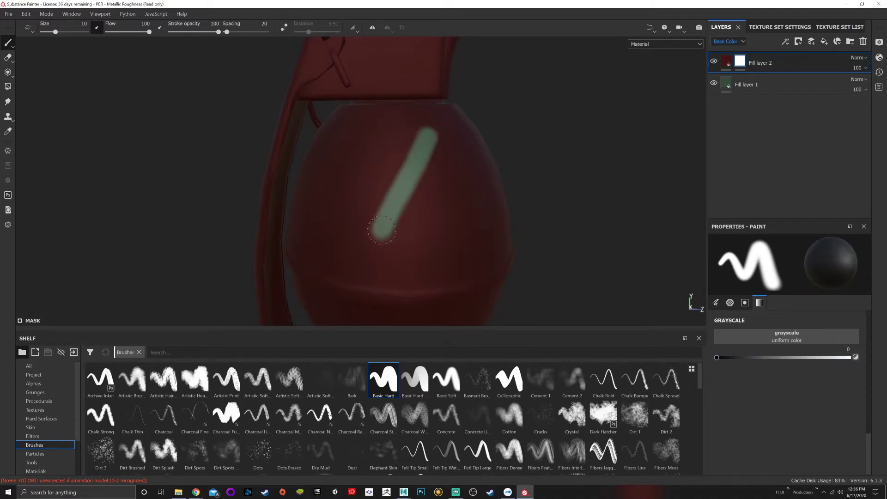
{"action": "mouse_move", "coordinate": [431, 182]}
{"action": "left_mouse_down", "text": "alt"}
{"action": "mouse_move", "coordinate": [487, 169]}
{"action": "mouse_move", "coordinate": [527, 168]}
{"action": "mouse_move", "coordinate": [557, 180]}
{"action": "mouse_move", "coordinate": [455, 198]}
{"action": "left_mouse_up", "text": "alt"}
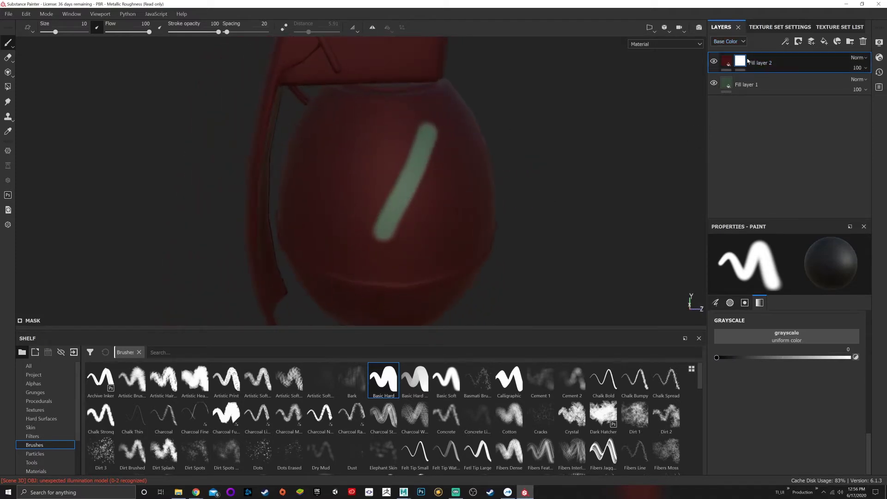
{"action": "left_click_drag", "start_coordinate": [517, 170], "coordinate": [475, 175], "text": "alt"}
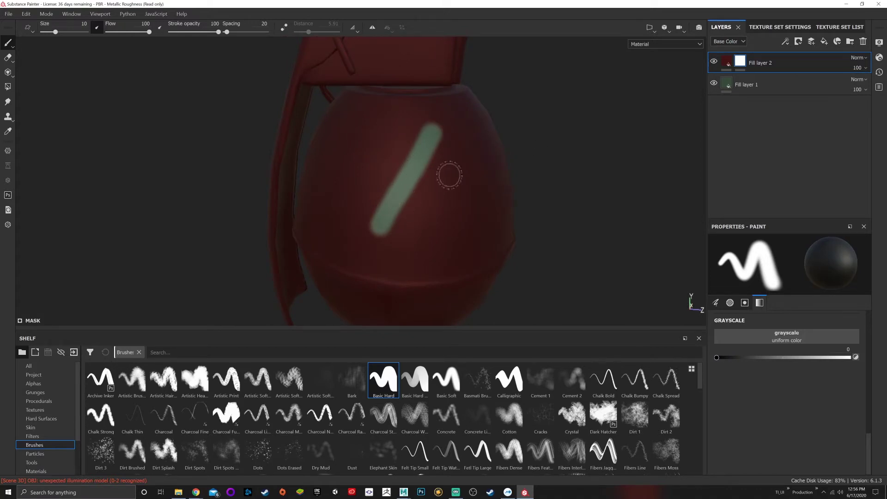
- Invert Fill layer 2's mask to black so the grenade shows green again
{"action": "right_click", "coordinate": [744, 63]}
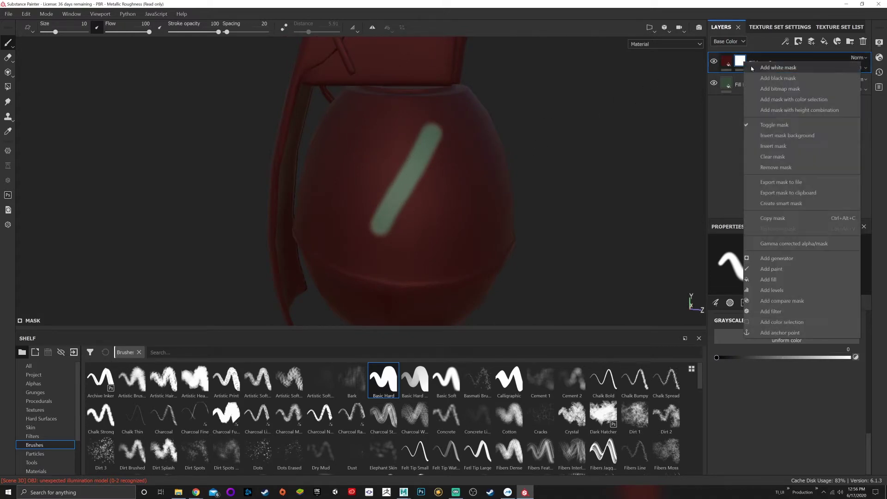
{"action": "left_click", "coordinate": [770, 75]}
{"action": "mouse_move", "coordinate": [459, 230]}
{"action": "left_mouse_down", "text": "alt"}
{"action": "mouse_move", "coordinate": [476, 212]}
{"action": "mouse_move", "coordinate": [489, 225]}
{"action": "left_mouse_up", "text": "alt"}
{"action": "scroll", "coordinate": [462, 194], "scroll_direction": "up", "scroll_amount": 3}
{"action": "scroll", "coordinate": [455, 192], "scroll_direction": "down", "scroll_amount": 5}
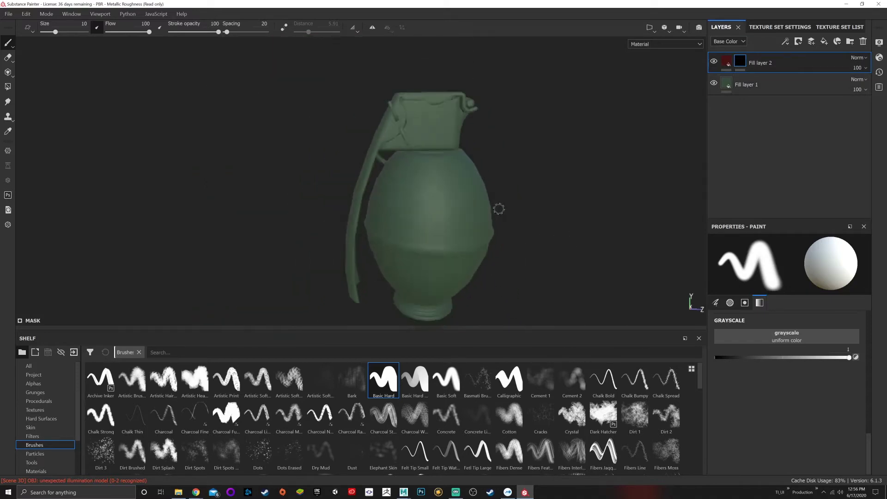
{"action": "scroll", "coordinate": [500, 210], "scroll_direction": "up", "scroll_amount": 5}
{"action": "scroll", "coordinate": [573, 157], "scroll_direction": "down", "scroll_amount": 4}
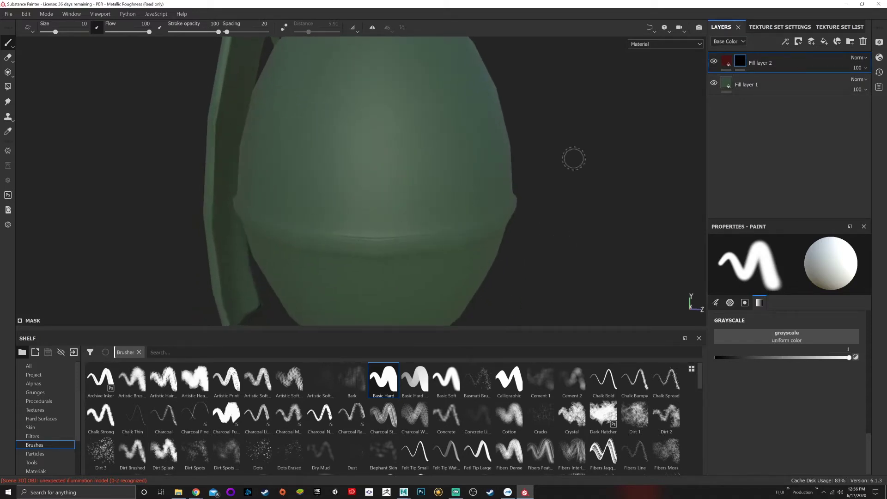
{"action": "middle_click_drag", "start_coordinate": [580, 86], "coordinate": [575, 115]}
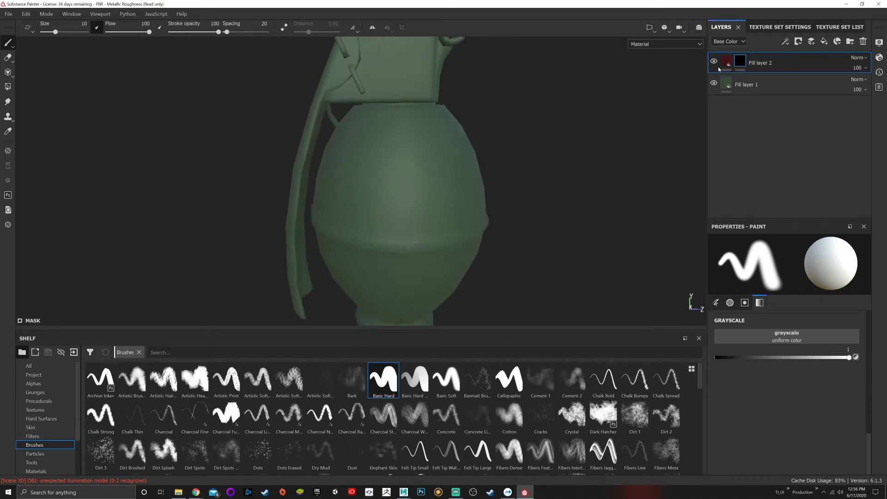
- Select Fill layer 2's black mask thumbnail to paint on it
{"action": "mouse_move", "coordinate": [739, 63]}
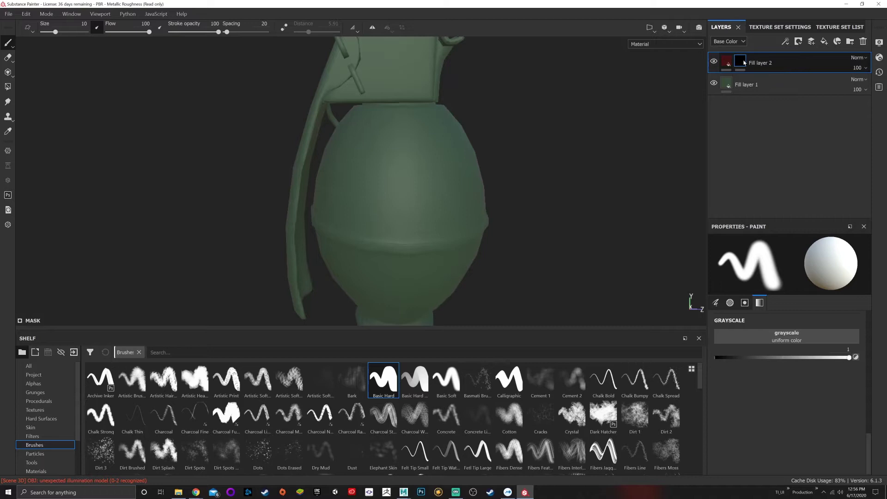
{"action": "left_click", "coordinate": [728, 63]}
{"action": "left_click", "coordinate": [740, 60]}
{"action": "scroll", "coordinate": [418, 244], "scroll_direction": "up", "scroll_amount": 2}
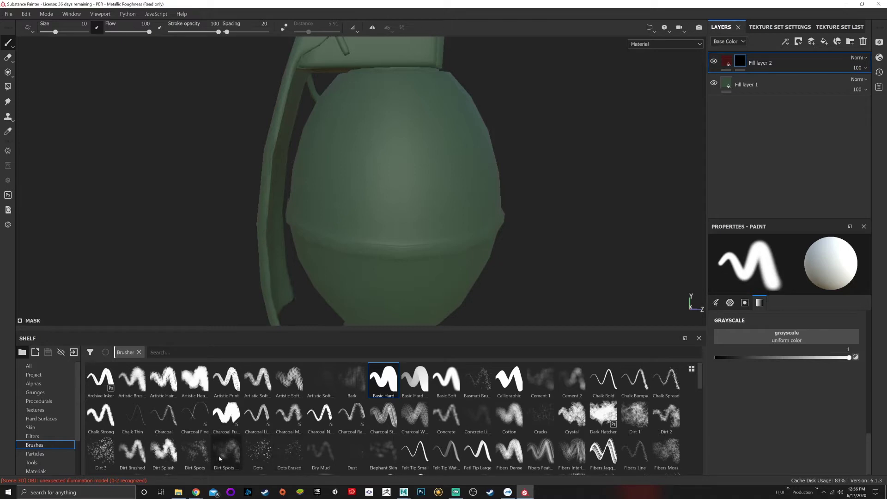
{"action": "left_click", "coordinate": [201, 457]}
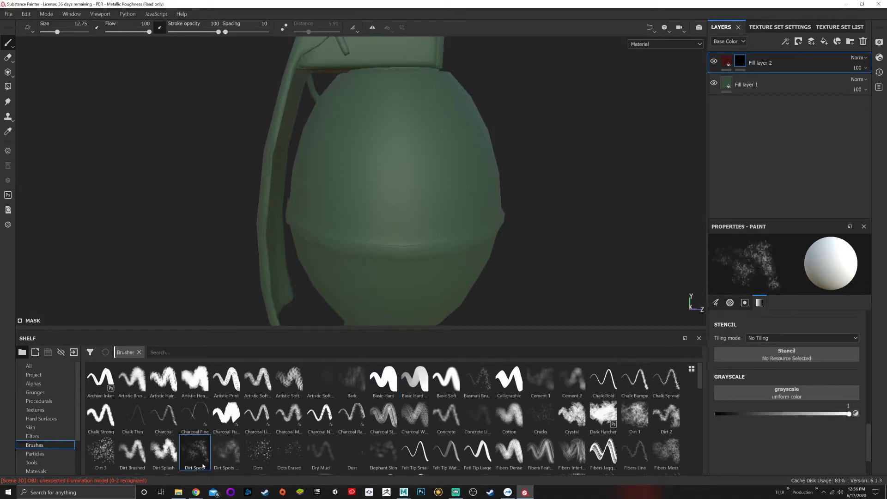
{"action": "scroll", "coordinate": [378, 246], "scroll_direction": "down", "scroll_amount": 2}
{"action": "scroll", "coordinate": [391, 243], "scroll_direction": "up", "scroll_amount": 5}
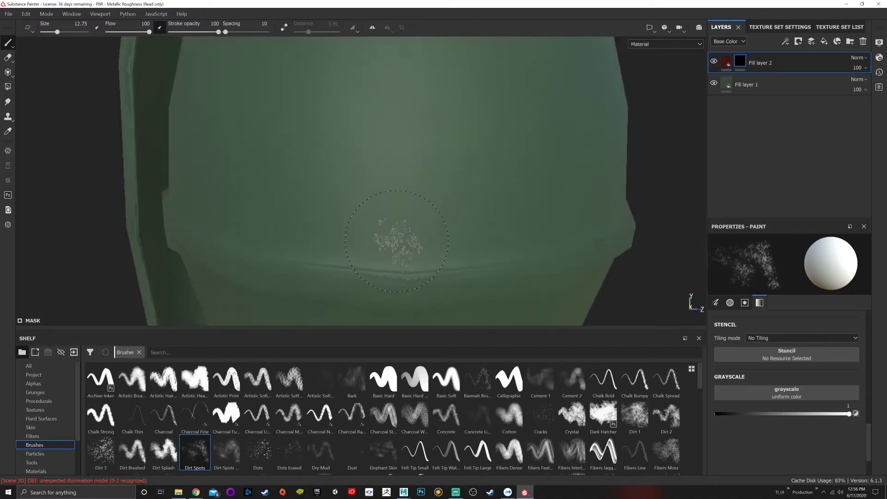
{"action": "middle_click_drag", "start_coordinate": [396, 241], "coordinate": [389, 189]}
{"action": "left_click", "coordinate": [338, 201]}
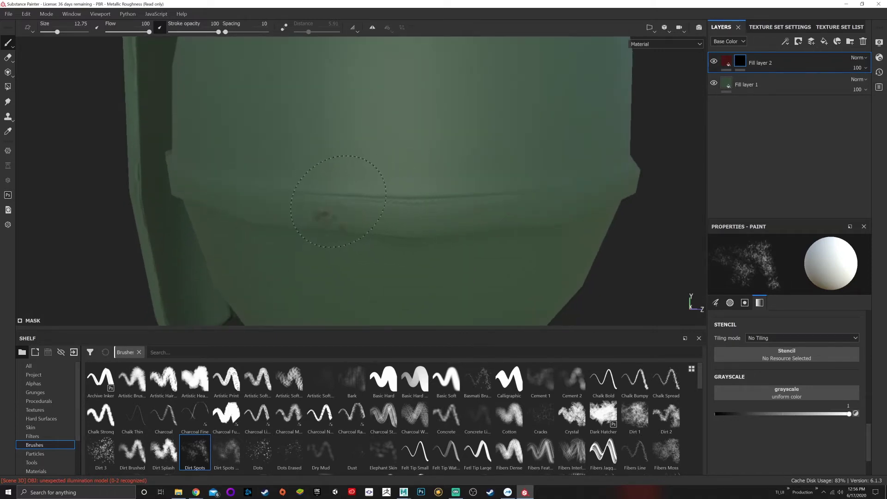
{"action": "mouse_move", "coordinate": [359, 200]}
{"action": "left_mouse_down"}
{"action": "mouse_move", "coordinate": [486, 203]}
{"action": "mouse_move", "coordinate": [629, 177]}
{"action": "left_mouse_up"}
{"action": "scroll", "coordinate": [527, 220], "scroll_direction": "down", "scroll_amount": 4}
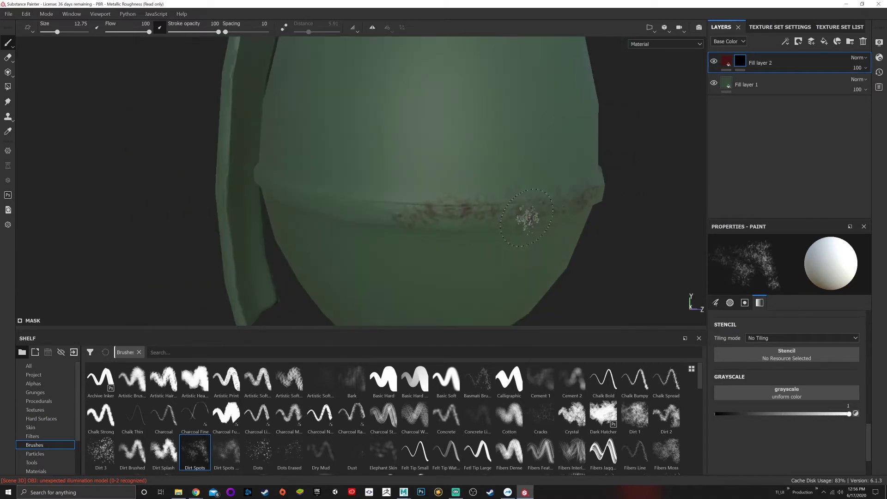
{"action": "mouse_move", "coordinate": [527, 220]}
{"action": "left_mouse_down", "text": "alt"}
{"action": "mouse_move", "coordinate": [553, 241]}
{"action": "mouse_move", "coordinate": [390, 236]}
{"action": "mouse_move", "coordinate": [428, 238]}
{"action": "left_mouse_up", "text": "alt"}
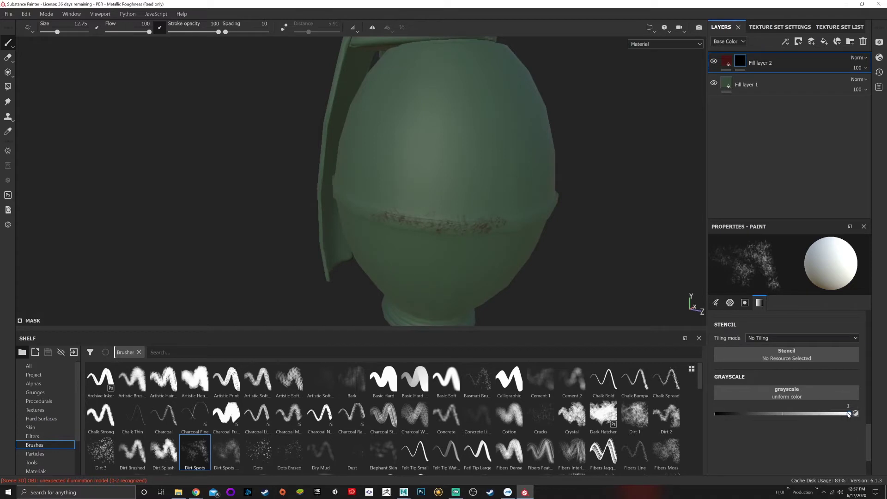
{"action": "left_click_drag", "start_coordinate": [423, 199], "coordinate": [457, 178]}
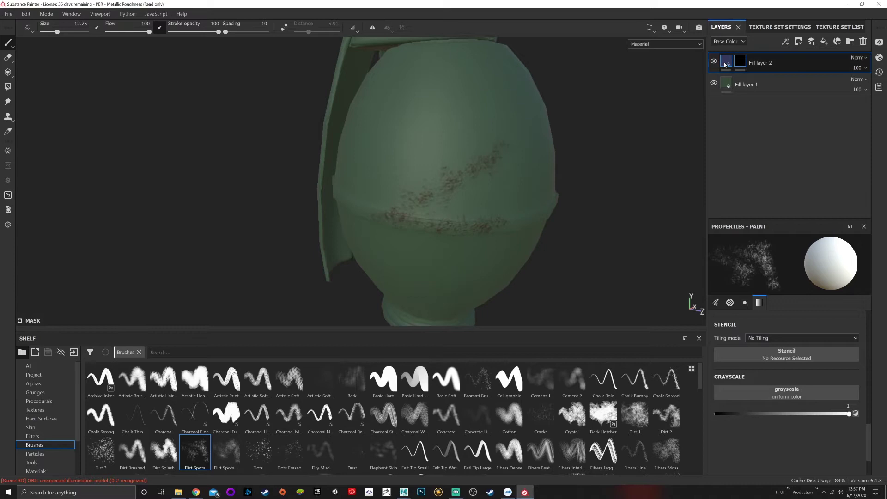
{"action": "mouse_move", "coordinate": [741, 63]}
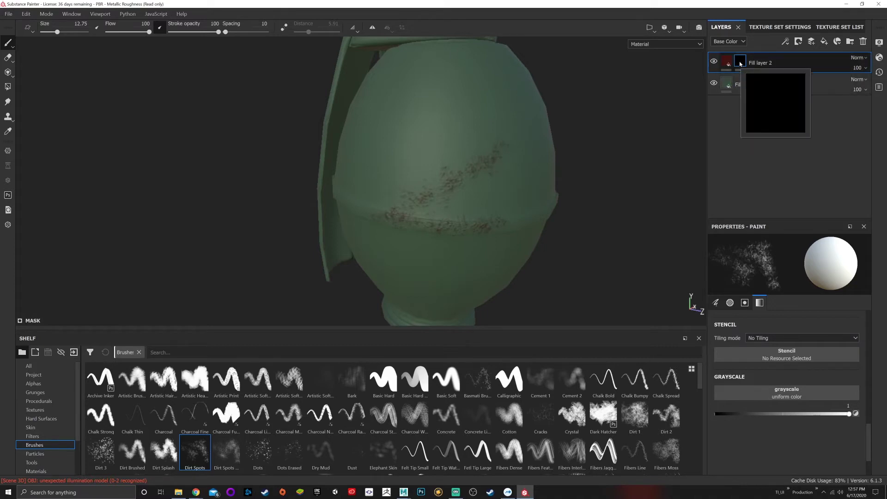
{"action": "scroll", "coordinate": [439, 204], "scroll_direction": "up", "scroll_amount": 3}
{"action": "left_click", "coordinate": [742, 414]}
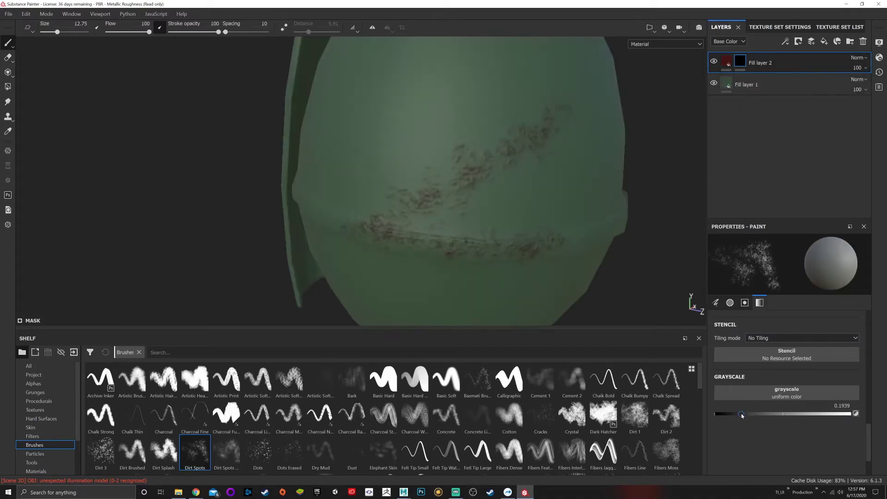
{"action": "left_click_drag", "start_coordinate": [742, 414], "coordinate": [716, 414]}
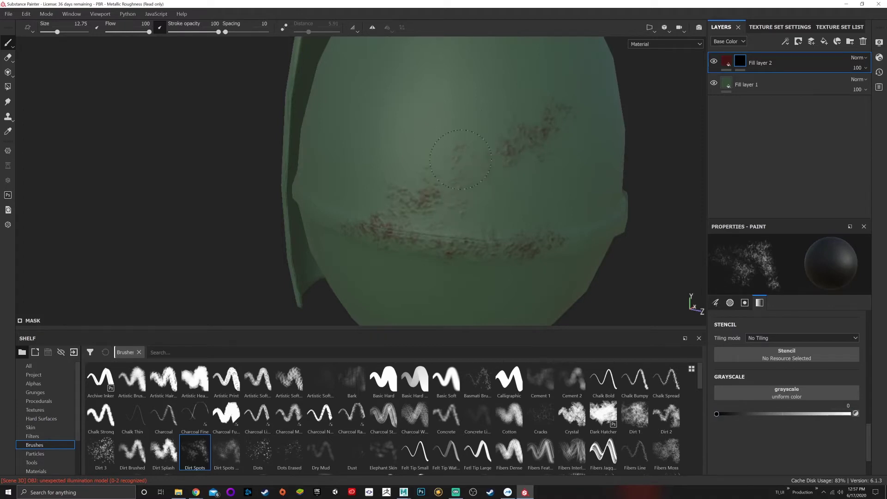
{"action": "left_click", "coordinate": [383, 380]}
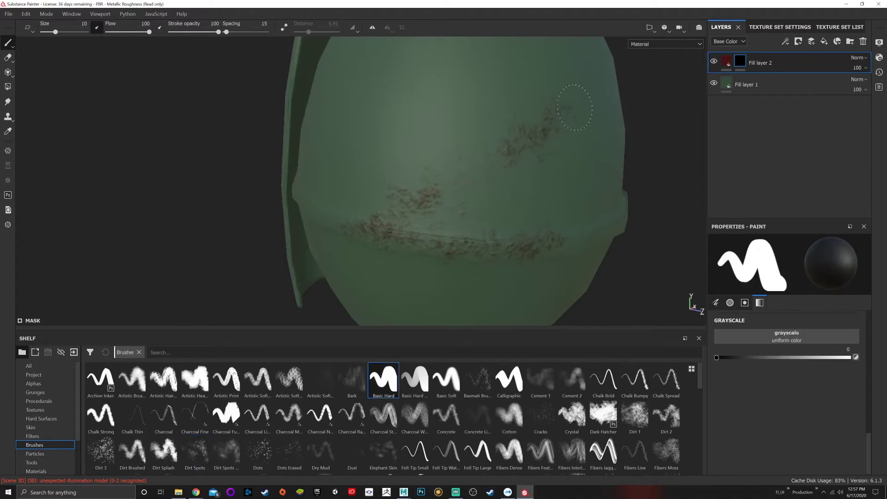
{"action": "left_click_drag", "start_coordinate": [545, 123], "coordinate": [490, 161]}
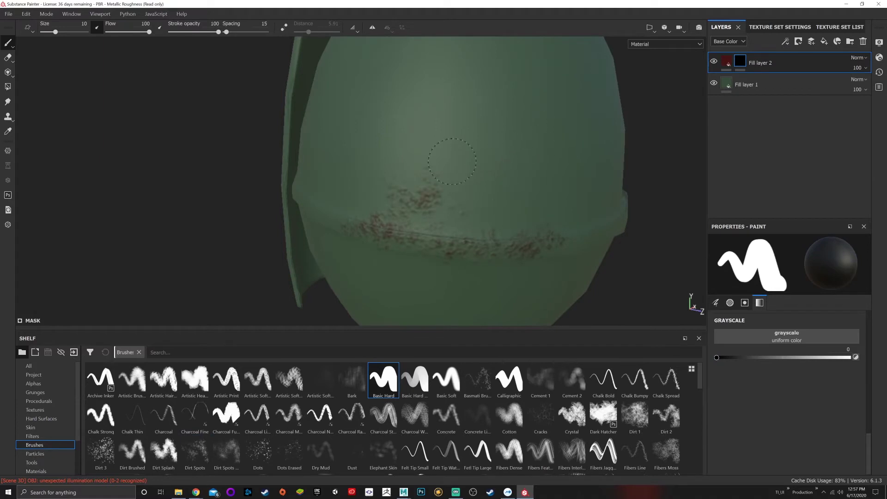
{"action": "scroll", "coordinate": [428, 178], "scroll_direction": "down", "scroll_amount": 3}
{"action": "left_click_drag", "start_coordinate": [470, 201], "coordinate": [370, 196]}
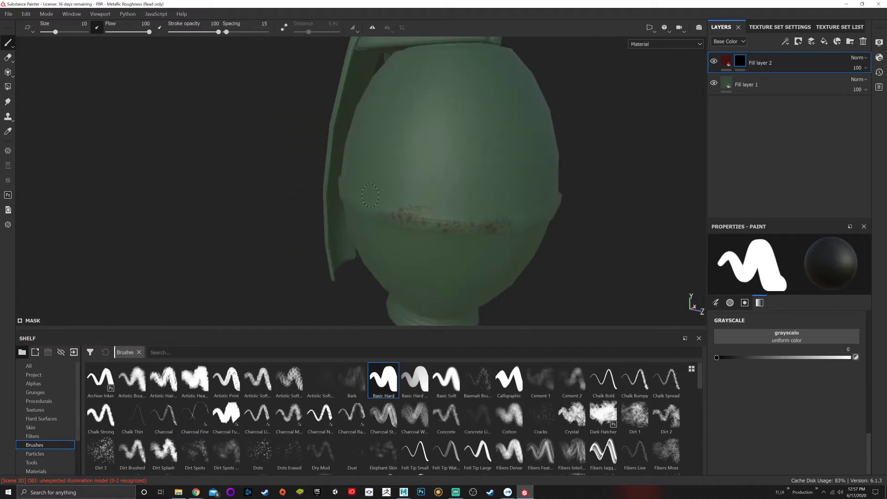
{"action": "scroll", "coordinate": [418, 181], "scroll_direction": "down", "scroll_amount": 3}
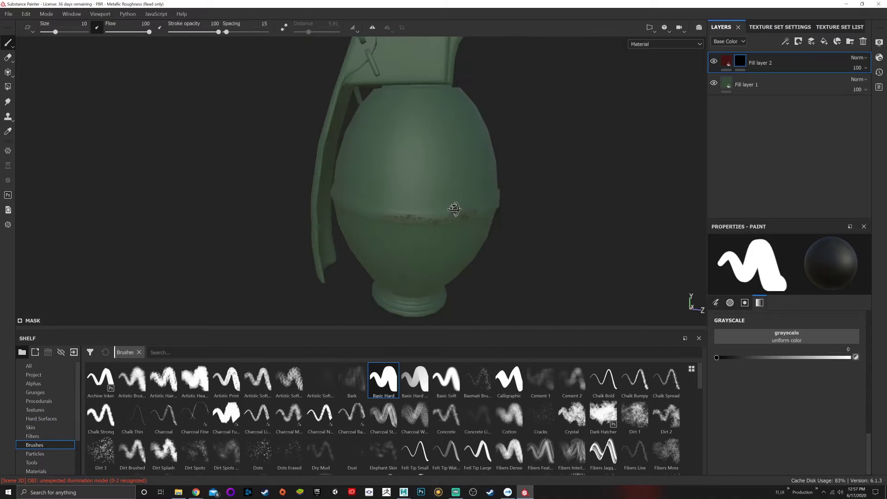
{"action": "scroll", "coordinate": [441, 179], "scroll_direction": "up", "scroll_amount": 3}
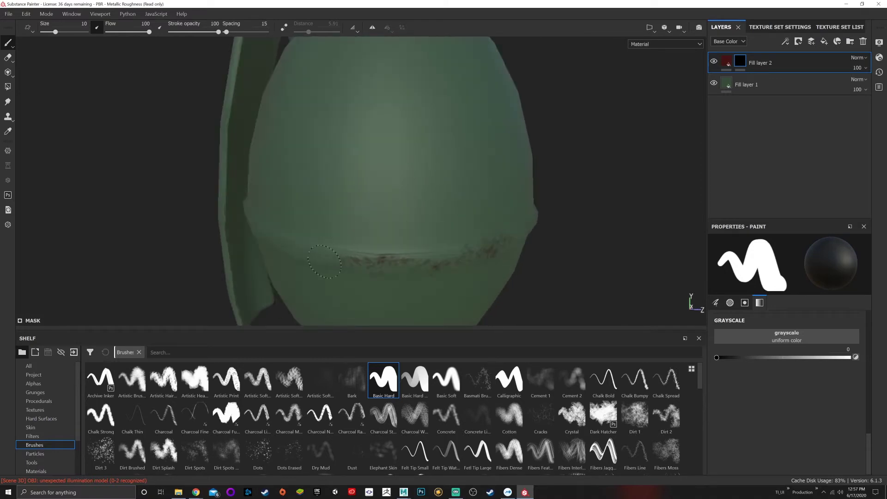
{"action": "mouse_move", "coordinate": [325, 261]}
{"action": "left_mouse_down"}
{"action": "mouse_move", "coordinate": [438, 264]}
{"action": "mouse_move", "coordinate": [450, 251]}
{"action": "left_mouse_up"}
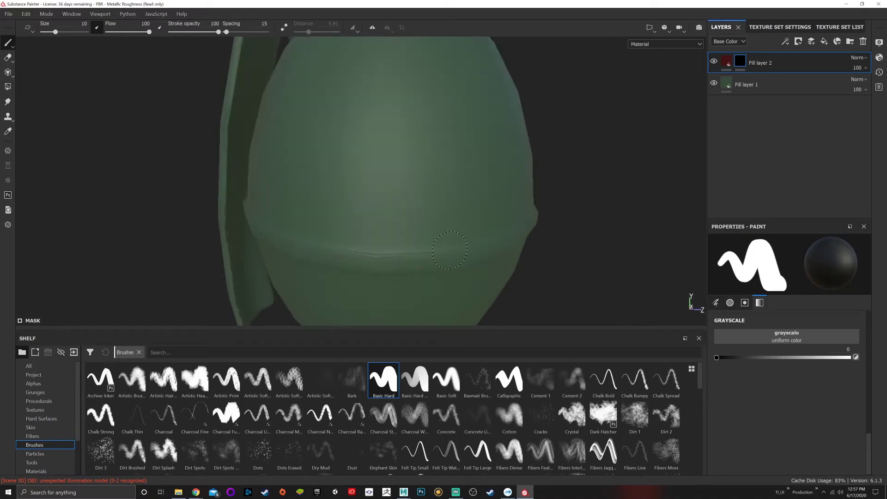
- Move Fill layer 1 above Fill layer 2 and remove Fill layer 2's mask
{"action": "right_click", "coordinate": [742, 66]}
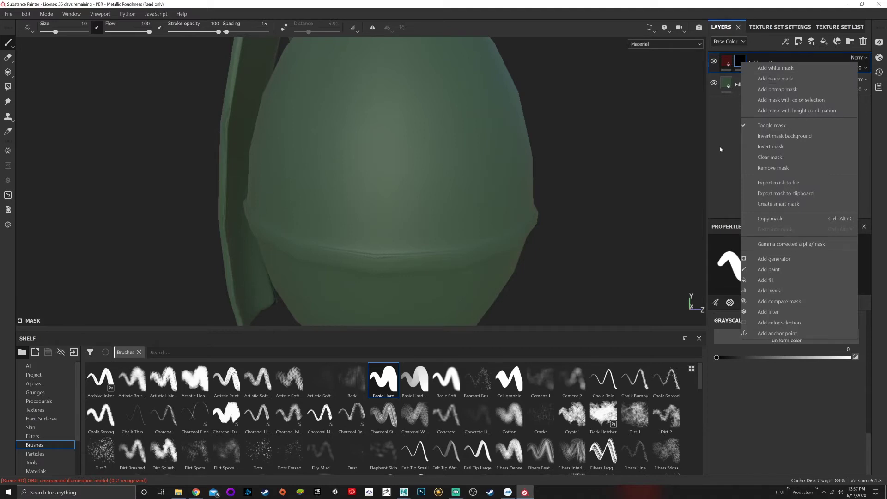
{"action": "left_click", "coordinate": [756, 106]}
{"action": "right_click_drag", "start_coordinate": [448, 110], "coordinate": [388, 111], "text": "alt"}
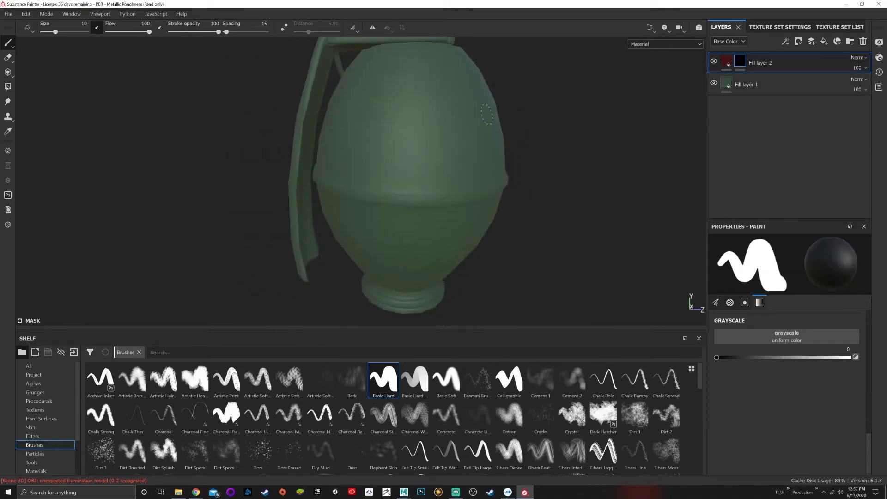
{"action": "middle_click_drag", "start_coordinate": [389, 111], "coordinate": [402, 162], "text": "alt"}
{"action": "left_click_drag", "start_coordinate": [753, 85], "coordinate": [754, 56]}
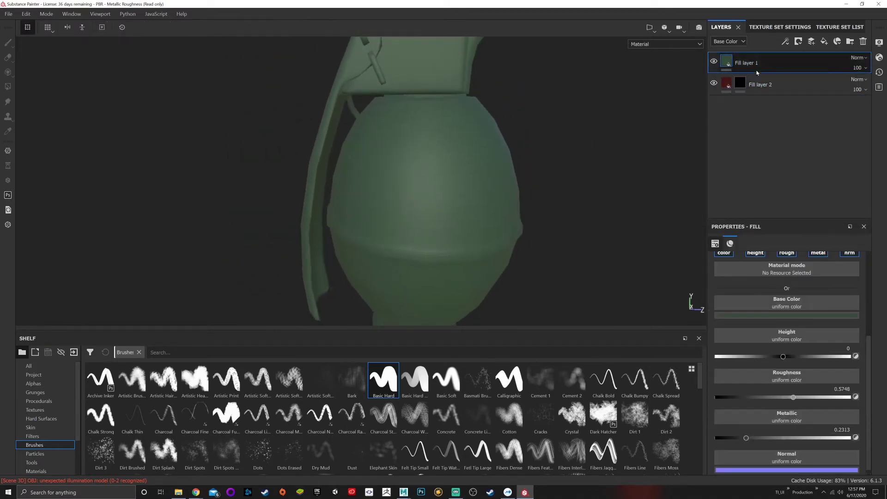
{"action": "right_click", "coordinate": [744, 83]}
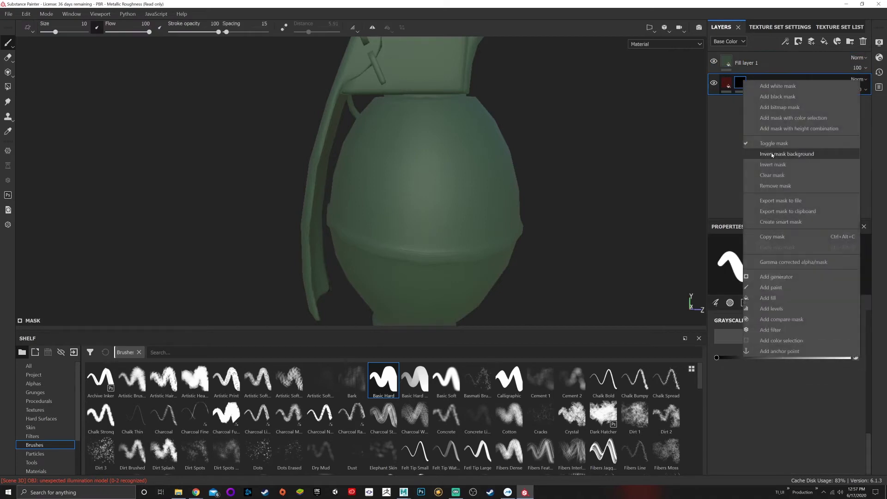
{"action": "left_click", "coordinate": [778, 185]}
- Add a white mask to Fill layer 1
{"action": "left_click", "coordinate": [748, 68]}
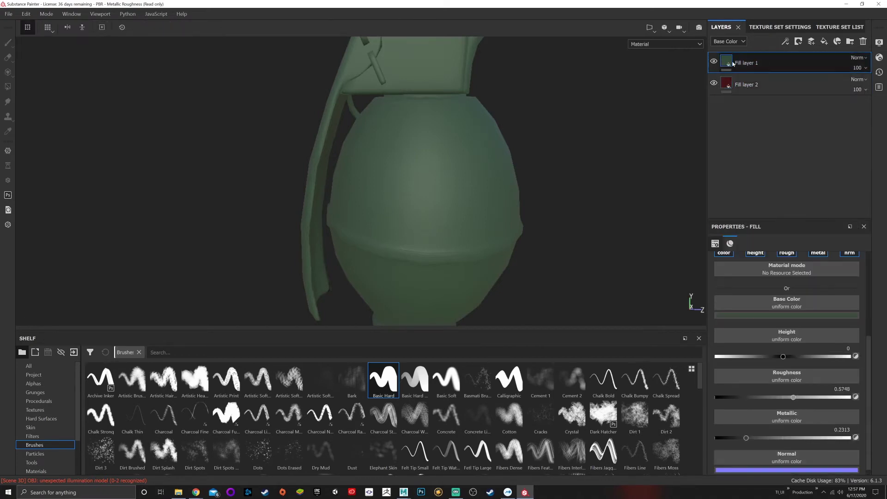
{"action": "right_click", "coordinate": [747, 68]}
{"action": "left_click", "coordinate": [749, 67]}
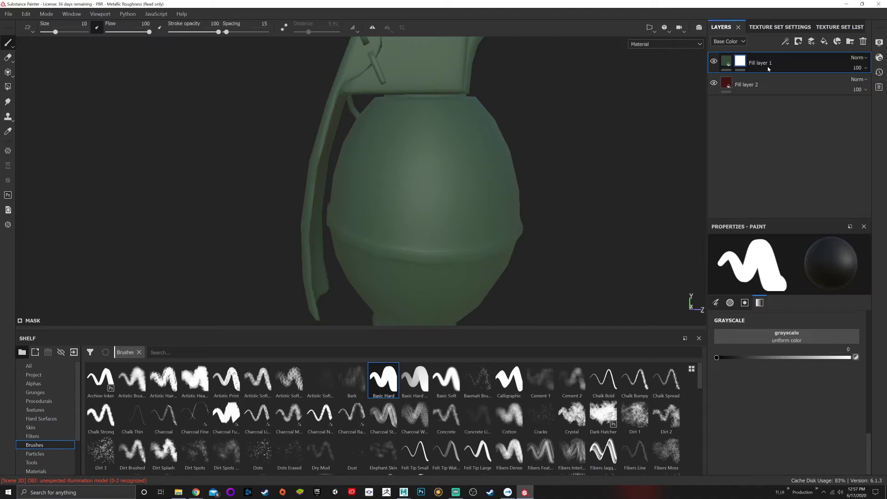
{"action": "right_click", "coordinate": [739, 66]}
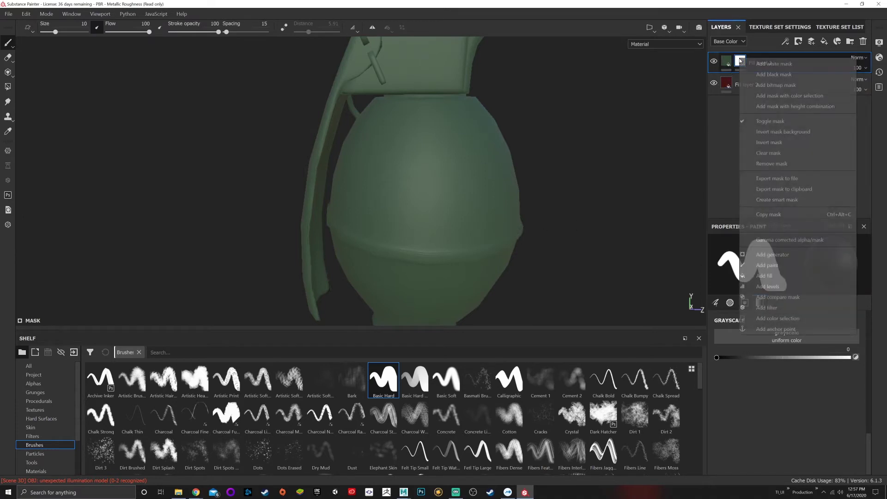
{"action": "left_click", "coordinate": [728, 109]}
- Keep Fill layer 1 on top and invert its mask to black
{"action": "left_click_drag", "start_coordinate": [744, 84], "coordinate": [742, 54]}
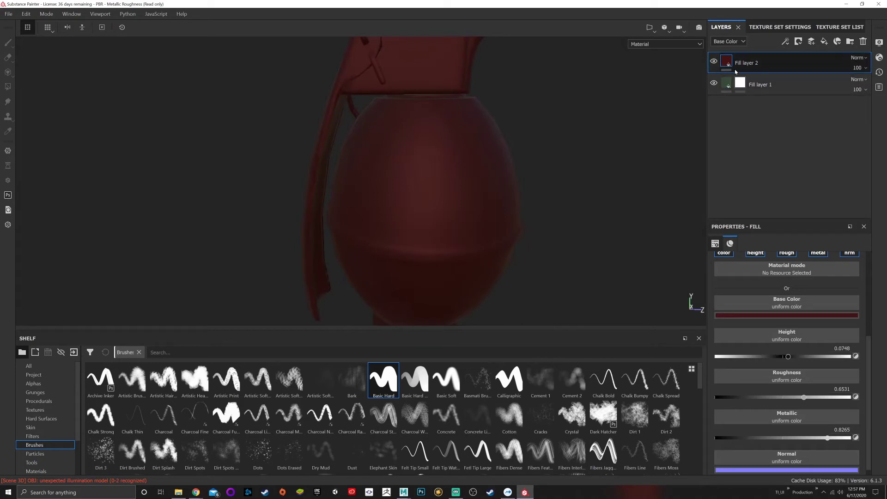
{"action": "left_click_drag", "start_coordinate": [749, 85], "coordinate": [748, 56]}
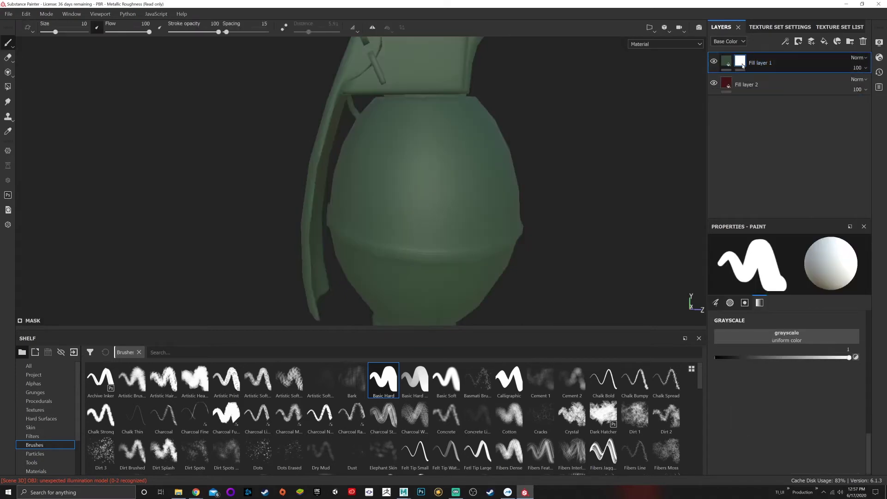
{"action": "right_click", "coordinate": [743, 64]}
{"action": "left_click", "coordinate": [762, 79]}
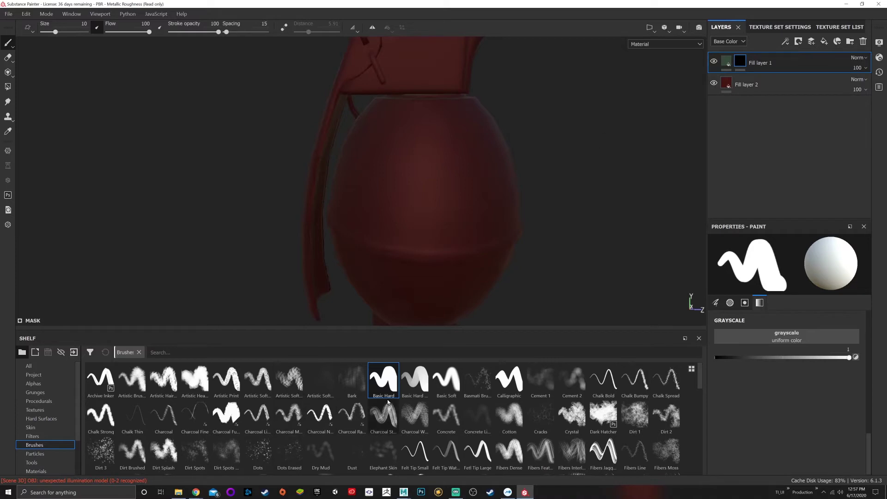
- Paint grime into Fill layer 1's mask with the Dirt Spots brush at size 64
{"action": "left_click", "coordinate": [195, 455]}
{"action": "right_click_drag", "start_coordinate": [376, 190], "coordinate": [431, 174], "text": "ctrl"}
{"action": "mouse_move", "coordinate": [432, 174]}
{"action": "left_mouse_down"}
{"action": "mouse_move", "coordinate": [483, 181]}
{"action": "mouse_move", "coordinate": [416, 206]}
{"action": "mouse_move", "coordinate": [366, 239]}
{"action": "mouse_move", "coordinate": [466, 243]}
{"action": "left_mouse_up"}
{"action": "middle_click_drag", "start_coordinate": [466, 242], "coordinate": [437, 181], "text": "alt"}
{"action": "mouse_move", "coordinate": [436, 182]}
{"action": "left_mouse_down"}
{"action": "mouse_move", "coordinate": [400, 169]}
{"action": "mouse_move", "coordinate": [396, 212]}
{"action": "mouse_move", "coordinate": [414, 252]}
{"action": "mouse_move", "coordinate": [369, 261]}
{"action": "mouse_move", "coordinate": [409, 148]}
{"action": "mouse_move", "coordinate": [413, 102]}
{"action": "left_mouse_up"}
{"action": "middle_click_drag", "start_coordinate": [393, 171], "coordinate": [386, 220], "text": "alt"}
- Delete the red Fill layer 2
{"action": "left_click_drag", "start_coordinate": [386, 220], "coordinate": [489, 215], "text": "alt"}
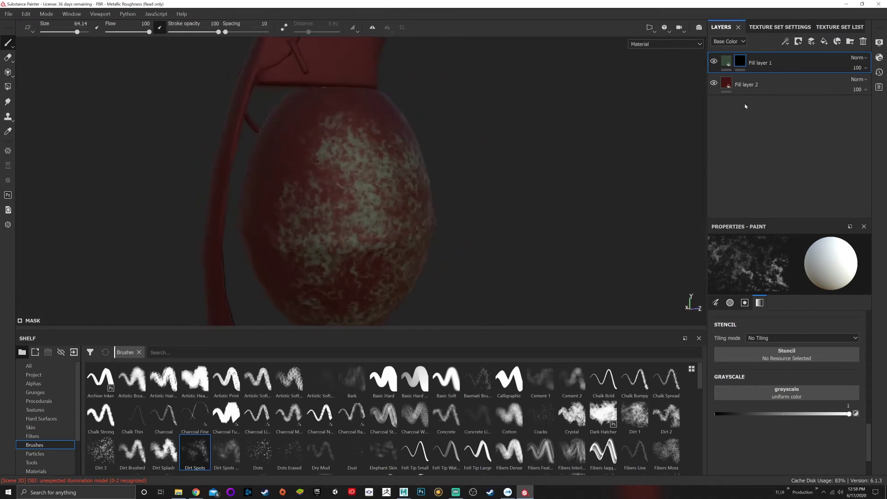
{"action": "left_click", "coordinate": [746, 92]}
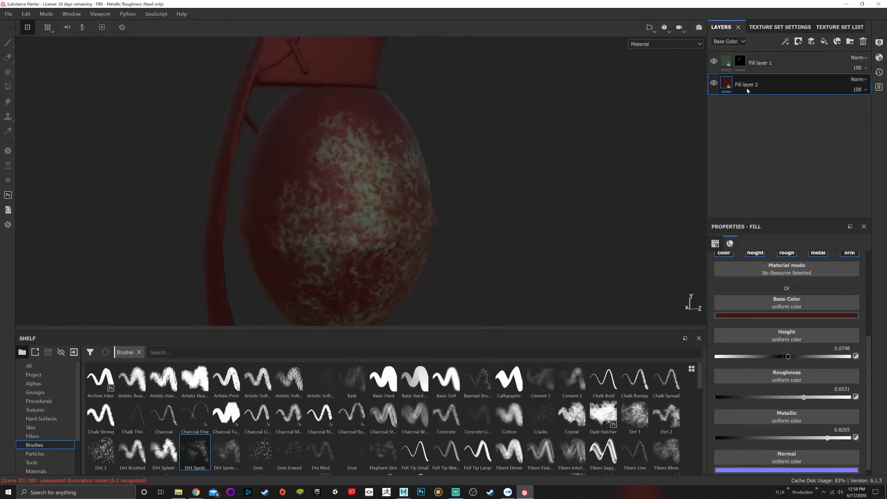
{"action": "key", "text": "Delete"}
- Remove Fill layer 1's mask and reframe the grenade in view
{"action": "right_click", "coordinate": [740, 63]}
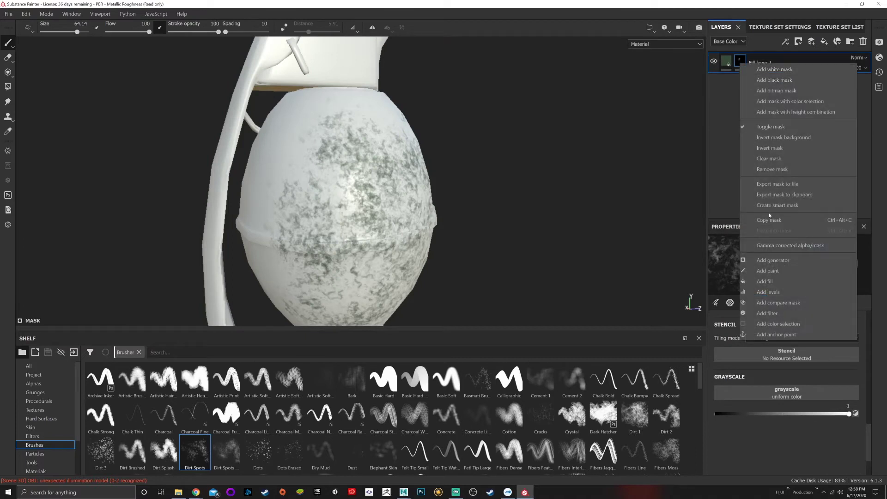
{"action": "left_click", "coordinate": [773, 170]}
{"action": "left_click_drag", "start_coordinate": [563, 206], "coordinate": [512, 214], "text": "alt"}
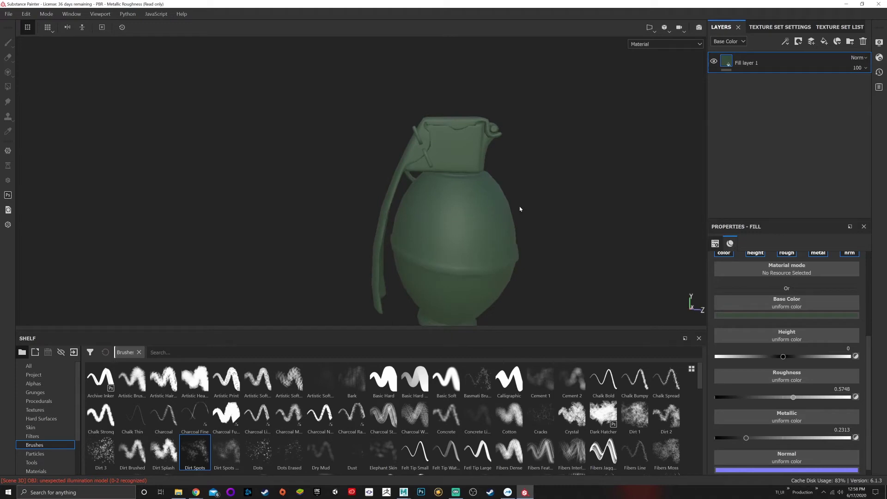
{"action": "mouse_move", "coordinate": [491, 191]}
{"action": "right_mouse_down", "text": "alt"}
{"action": "mouse_move", "coordinate": [487, 173]}
{"action": "mouse_move", "coordinate": [487, 206]}
{"action": "right_mouse_up", "text": "alt"}
{"action": "left_click_drag", "start_coordinate": [488, 206], "coordinate": [406, 199], "text": "alt"}
{"action": "middle_click_drag", "start_coordinate": [340, 174], "coordinate": [364, 177], "text": "alt"}
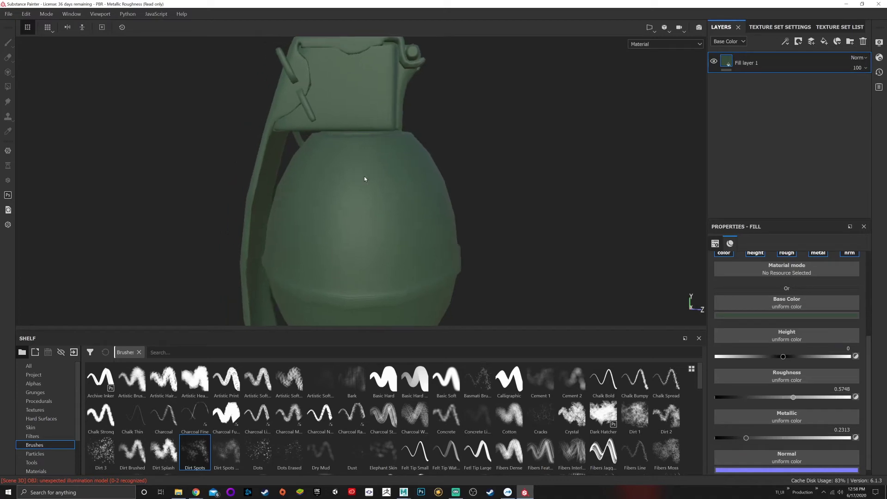
- Switch the viewport to the 3D/2D side-by-side layout
{"action": "scroll", "coordinate": [373, 179], "scroll_direction": "down", "scroll_amount": 3}
{"action": "left_click_drag", "start_coordinate": [390, 169], "coordinate": [390, 179], "text": "alt"}
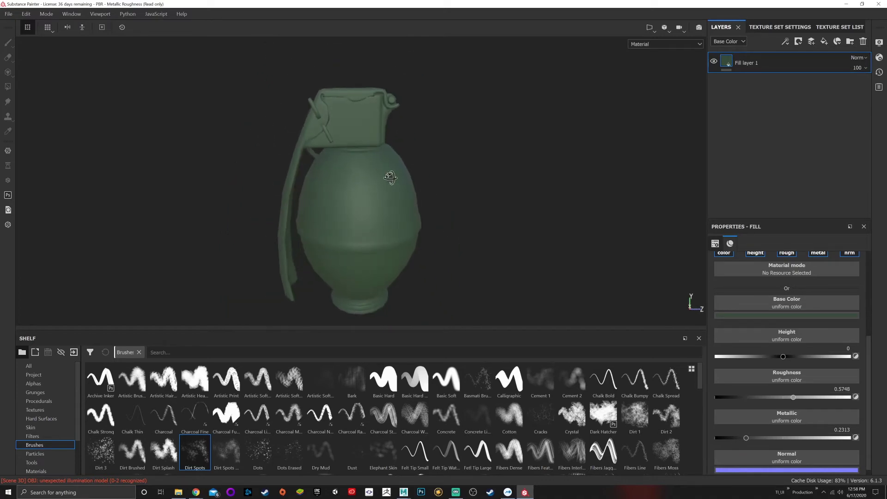
{"action": "left_click", "coordinate": [653, 29]}
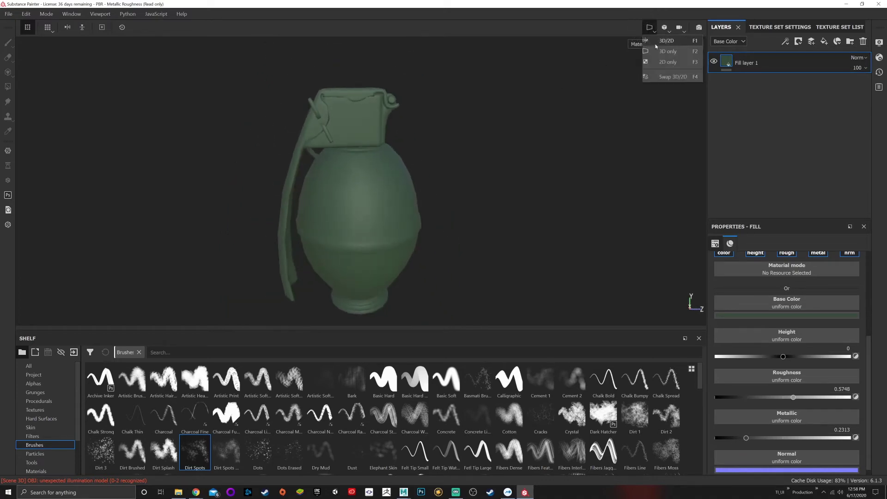
{"action": "left_click", "coordinate": [667, 41]}
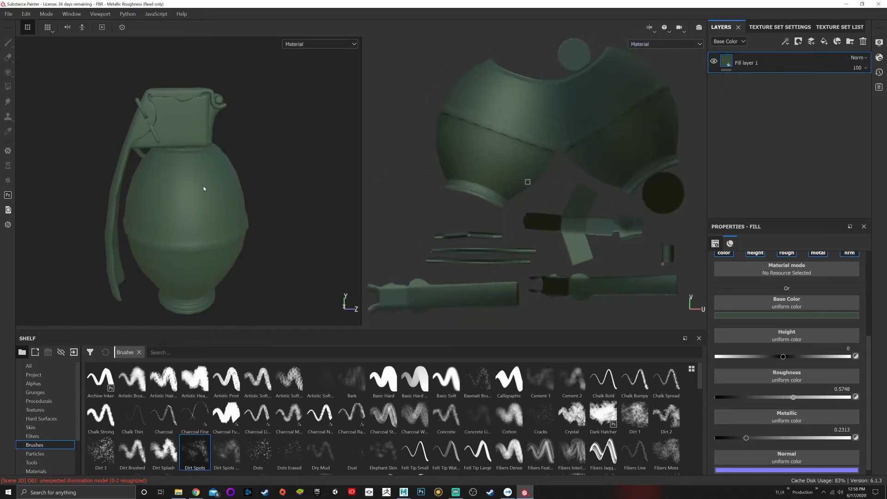
{"action": "middle_click_drag", "start_coordinate": [204, 188], "coordinate": [248, 202], "text": "alt"}
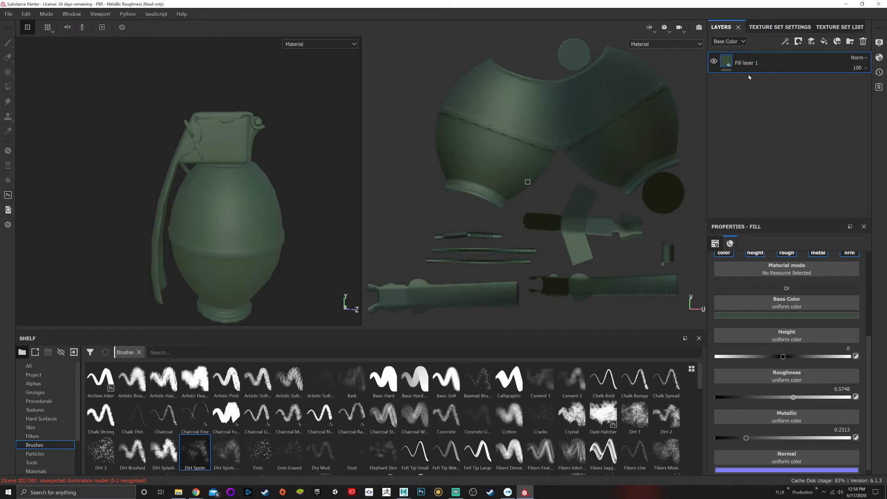
- Add a black mask to Fill layer 1, then paint and undo a size-47 Basic Hard test stroke
{"action": "right_click", "coordinate": [724, 61]}
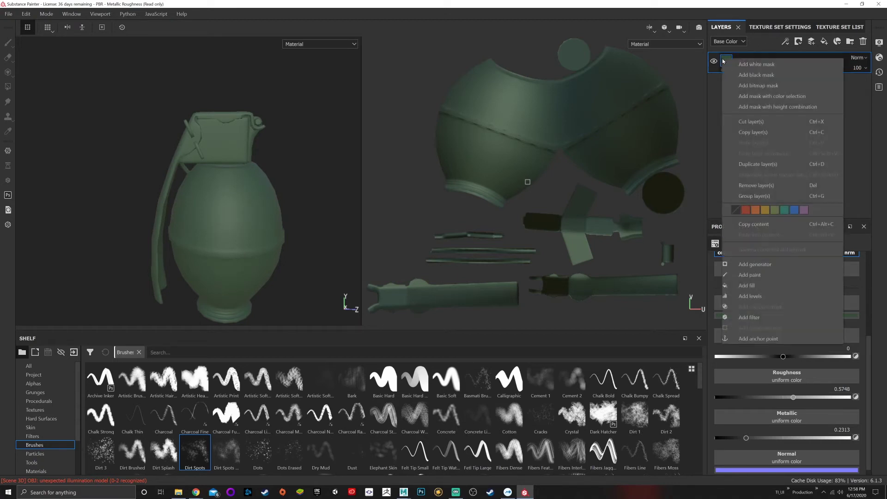
{"action": "left_click", "coordinate": [756, 76]}
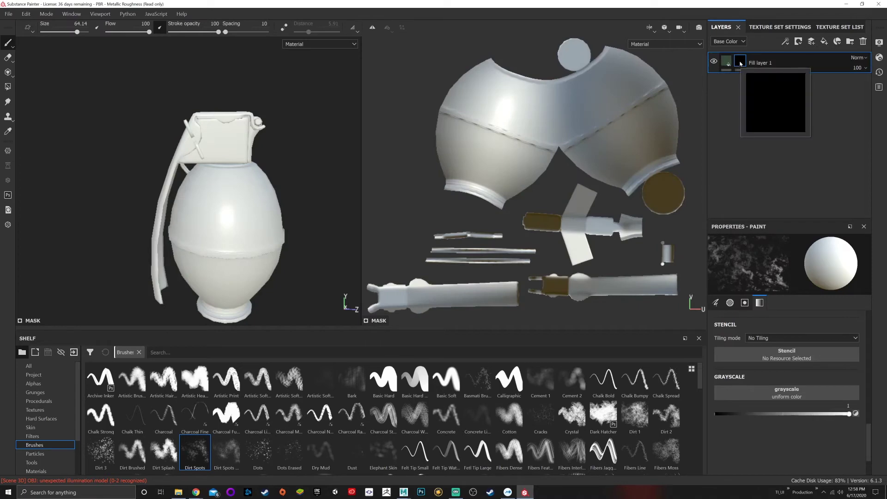
{"action": "left_click", "coordinate": [389, 386]}
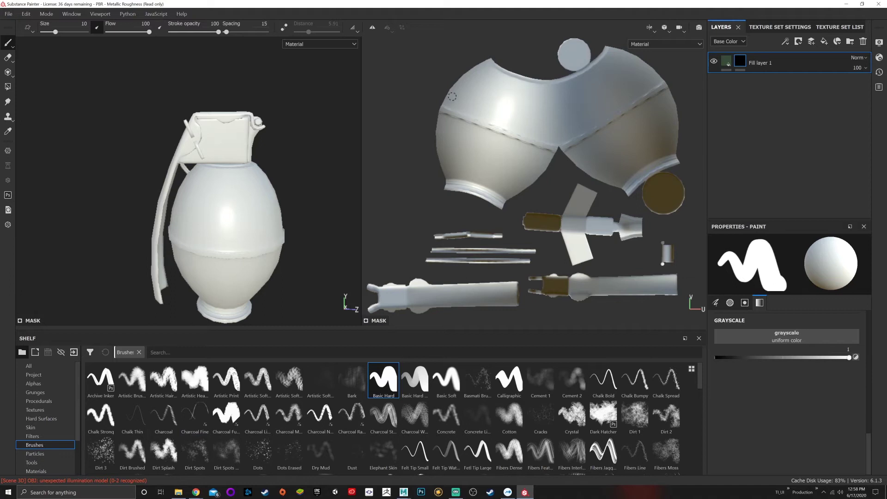
{"action": "right_click_drag", "start_coordinate": [452, 97], "coordinate": [497, 96], "text": "ctrl"}
{"action": "mouse_move", "coordinate": [469, 75]}
{"action": "left_mouse_down"}
{"action": "mouse_move", "coordinate": [582, 90]}
{"action": "mouse_move", "coordinate": [581, 65]}
{"action": "mouse_move", "coordinate": [444, 71]}
{"action": "mouse_move", "coordinate": [612, 89]}
{"action": "mouse_move", "coordinate": [492, 91]}
{"action": "mouse_move", "coordinate": [656, 106]}
{"action": "mouse_move", "coordinate": [462, 139]}
{"action": "mouse_move", "coordinate": [490, 189]}
{"action": "mouse_move", "coordinate": [472, 166]}
{"action": "left_mouse_up"}
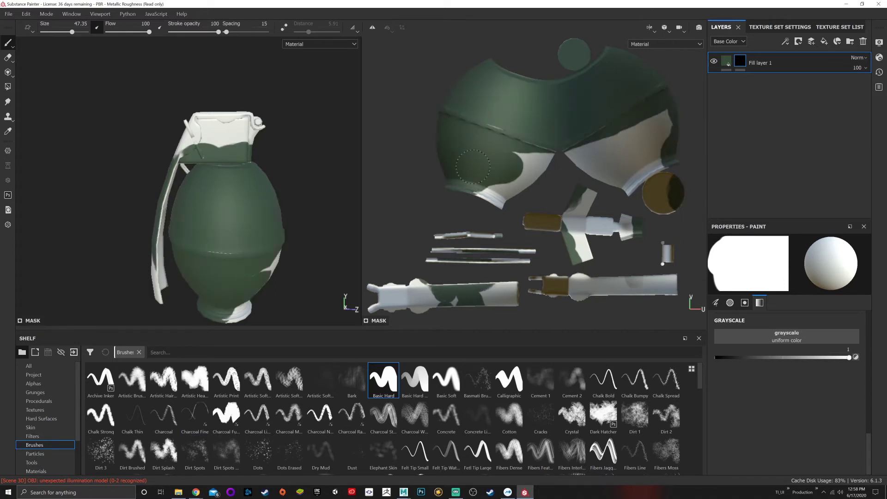
{"action": "key", "text": "ctrl+z"}
{"action": "key", "text": "ctrl+z"}
{"action": "key", "text": "ctrl+z"}
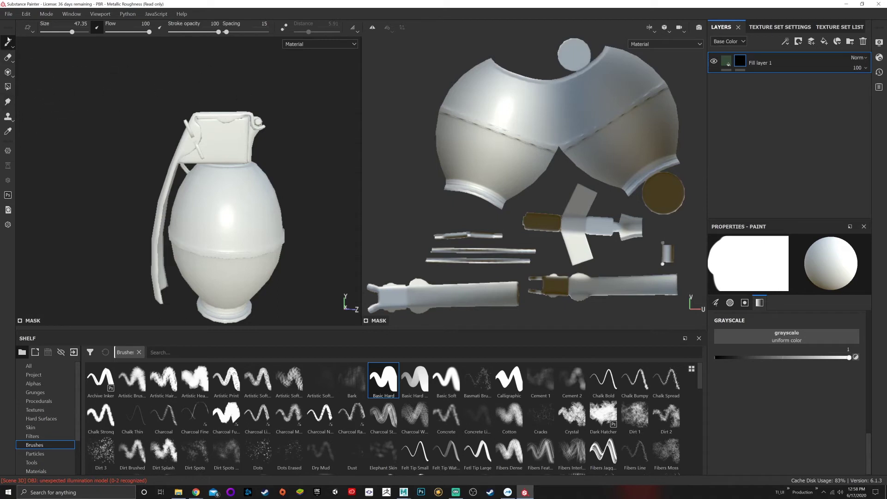
- Reveal green on a few grenade faces using Polygon Fill in face mode
{"action": "left_click", "coordinate": [8, 87]}
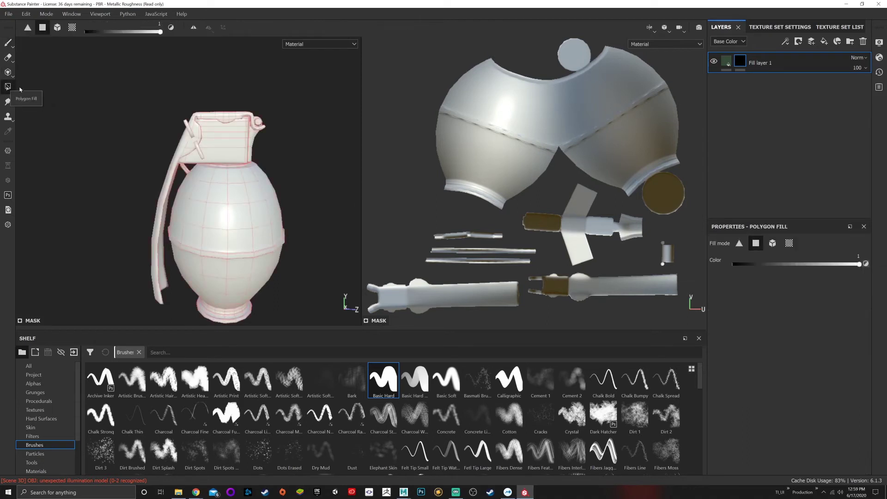
{"action": "left_click", "coordinate": [740, 244]}
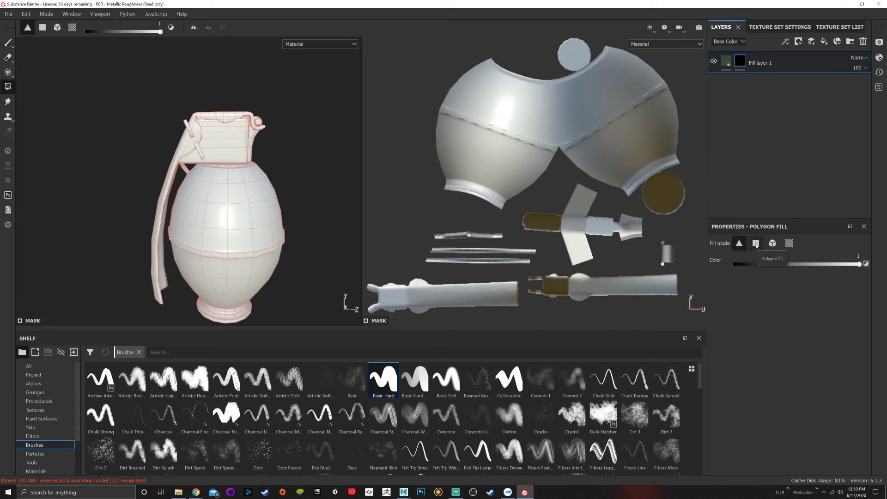
{"action": "left_click", "coordinate": [756, 243]}
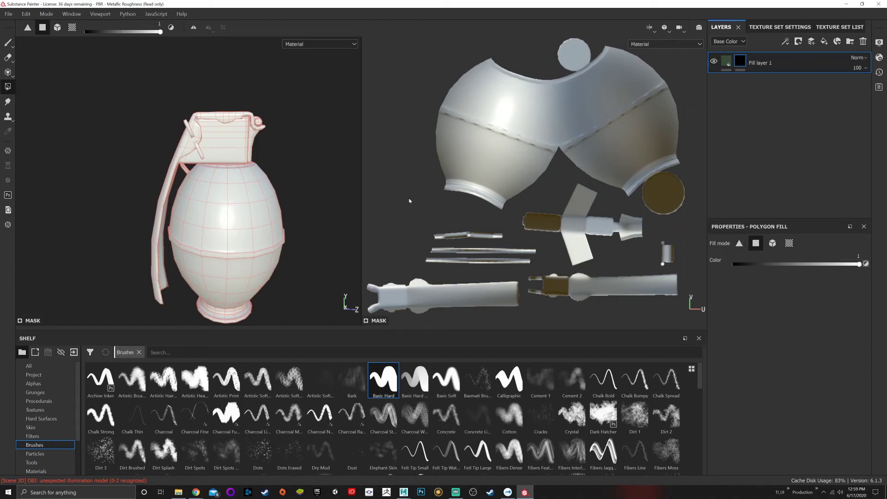
{"action": "left_click", "coordinate": [244, 193]}
{"action": "left_click_drag", "start_coordinate": [453, 41], "coordinate": [537, 118]}
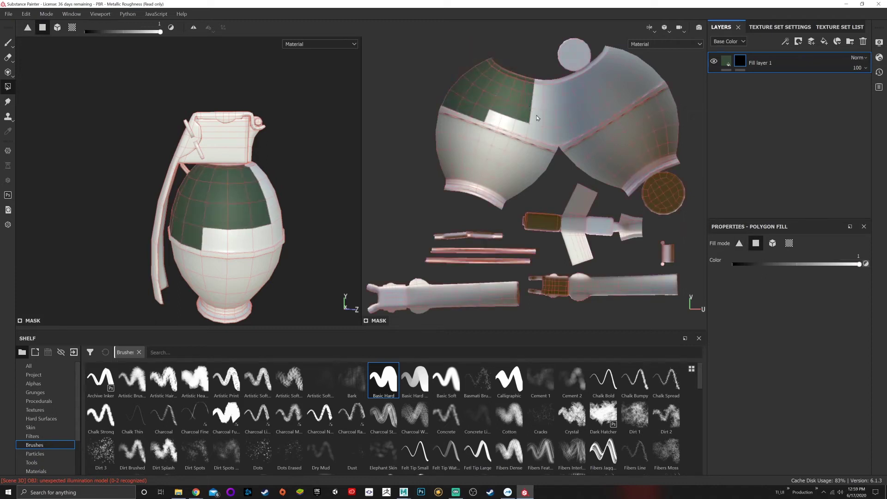
- Reveal green across the whole grenade body island with mesh fill
{"action": "left_click", "coordinate": [773, 244]}
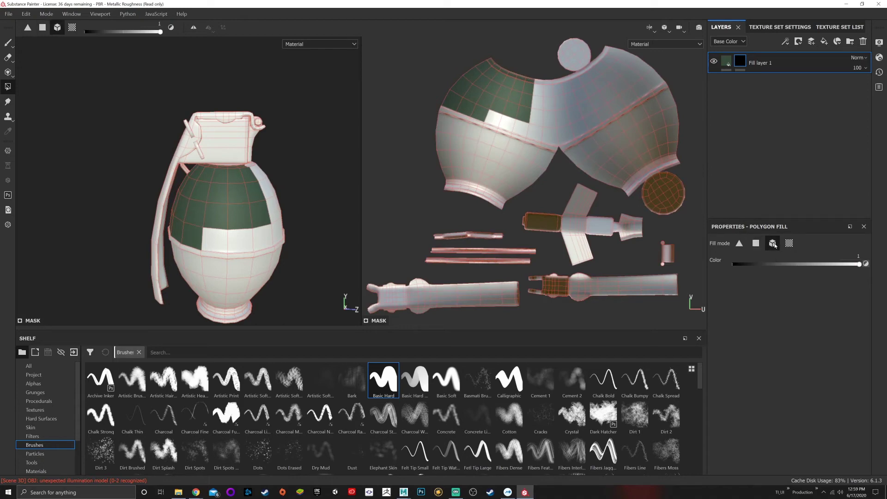
{"action": "left_click_drag", "start_coordinate": [402, 99], "coordinate": [474, 143]}
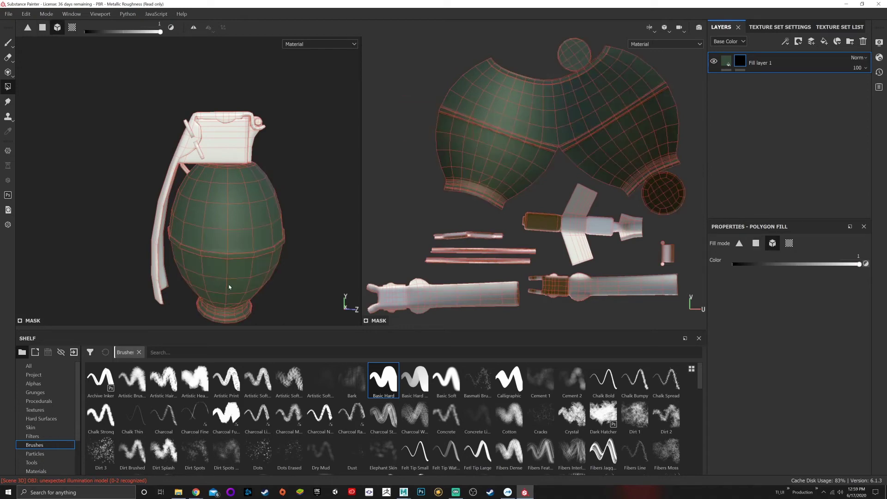
{"action": "left_click_drag", "start_coordinate": [229, 287], "coordinate": [247, 187], "text": "alt"}
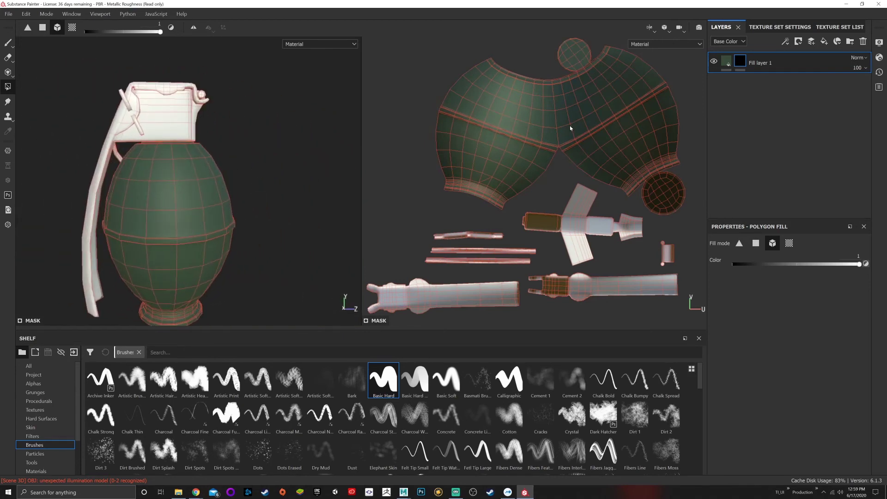
- Undo the mesh fill and reveal green on the body's UV chunk with UV chunk fill
{"action": "key", "text": "ctrl+z"}
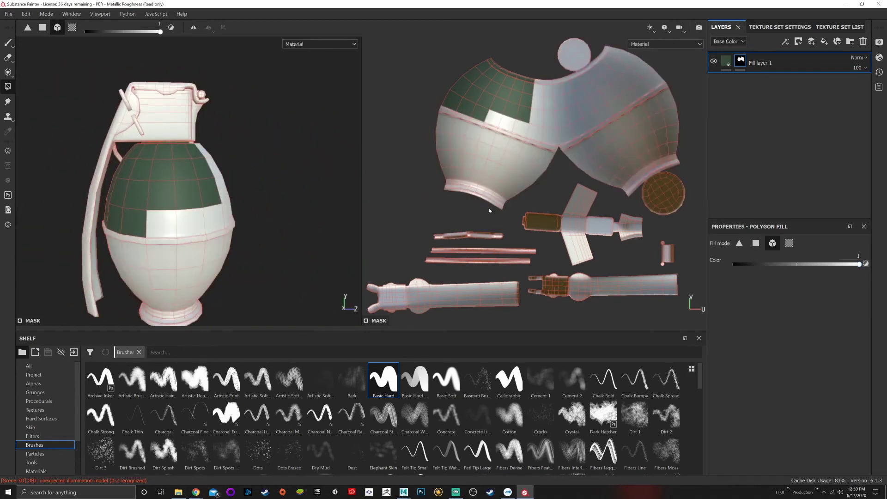
{"action": "left_click", "coordinate": [790, 244]}
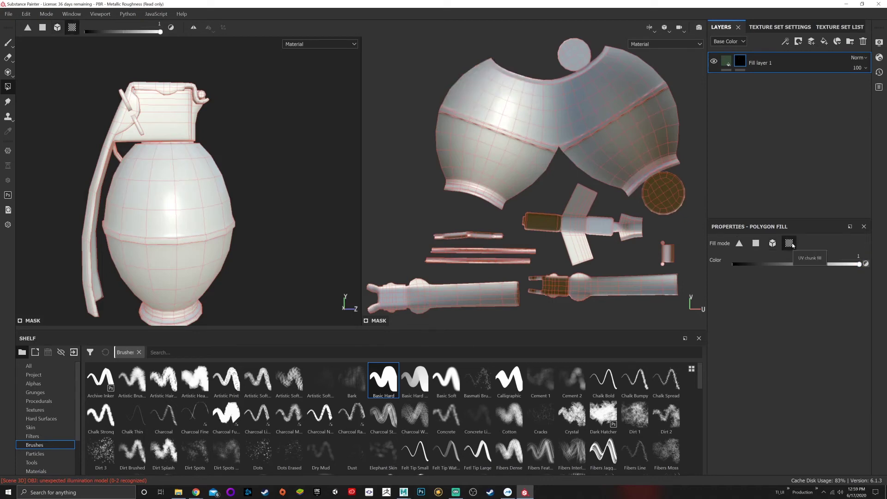
{"action": "left_click", "coordinate": [791, 243]}
{"action": "left_click", "coordinate": [524, 124]}
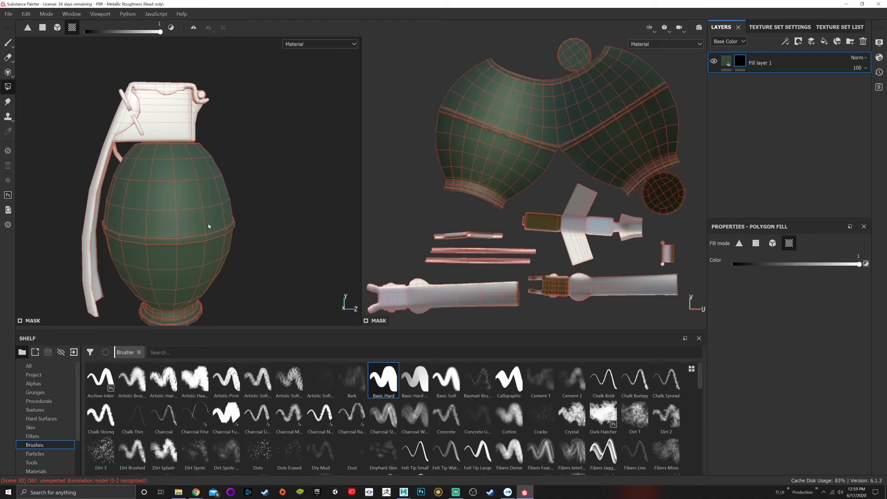
{"action": "scroll", "coordinate": [209, 225], "scroll_direction": "down", "scroll_amount": 2}
{"action": "scroll", "coordinate": [234, 191], "scroll_direction": "up", "scroll_amount": 3}
{"action": "mouse_move", "coordinate": [233, 188]}
{"action": "left_mouse_down", "text": "alt"}
{"action": "mouse_move", "coordinate": [220, 189]}
{"action": "mouse_move", "coordinate": [247, 186]}
{"action": "left_mouse_up", "text": "alt"}
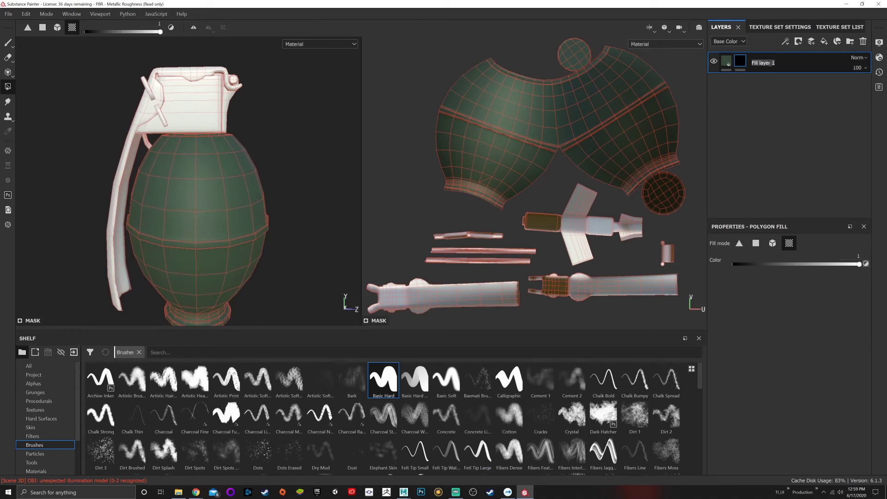
- Rename the fill layer to 'GrenadeBase'
{"action": "type", "text": "GrenadeBase"}
{"action": "key", "text": "Return"}
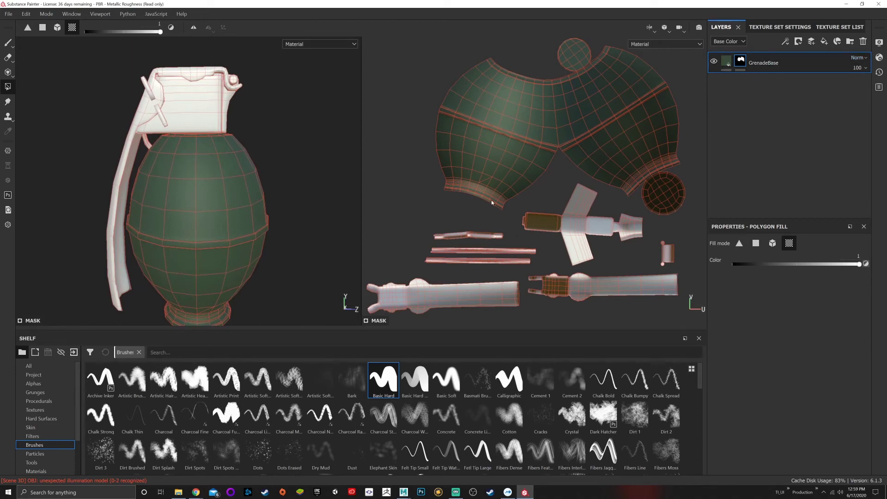
{"action": "left_click_drag", "start_coordinate": [273, 151], "coordinate": [278, 194], "text": "alt"}
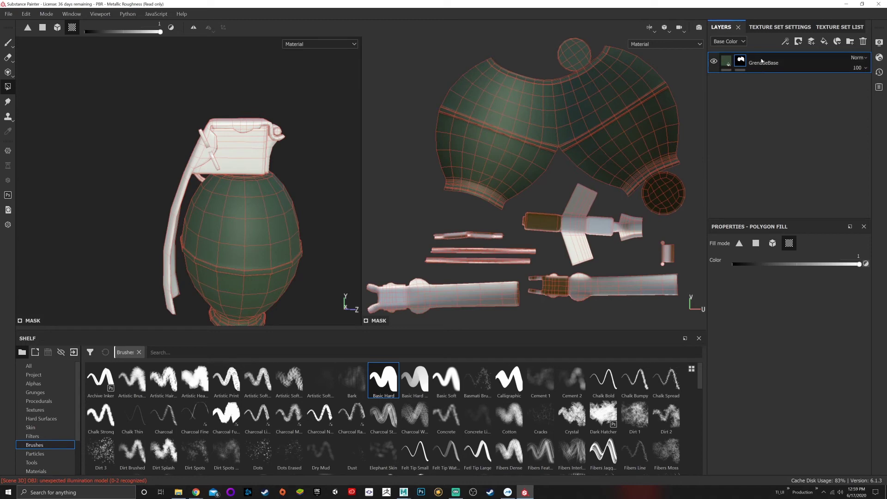
- Add Folder 1 above GrenadeBase and copy GrenadeBase's mask
{"action": "left_click", "coordinate": [849, 43]}
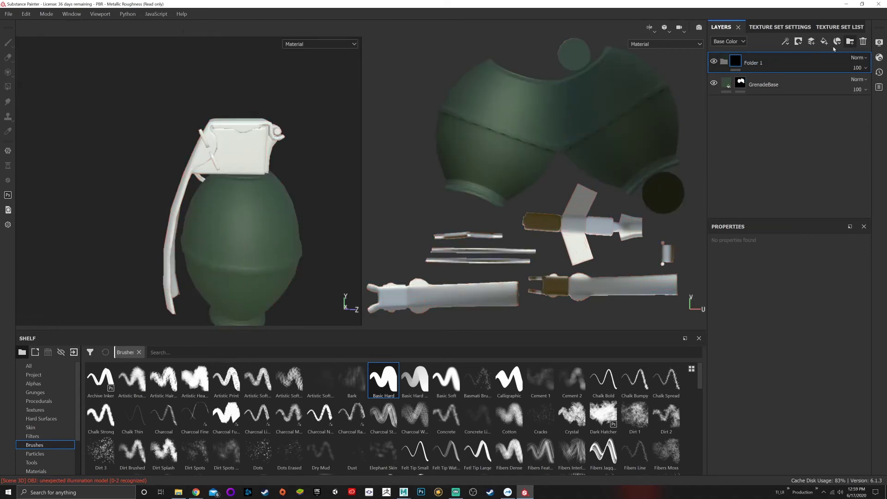
{"action": "right_click", "coordinate": [745, 79]}
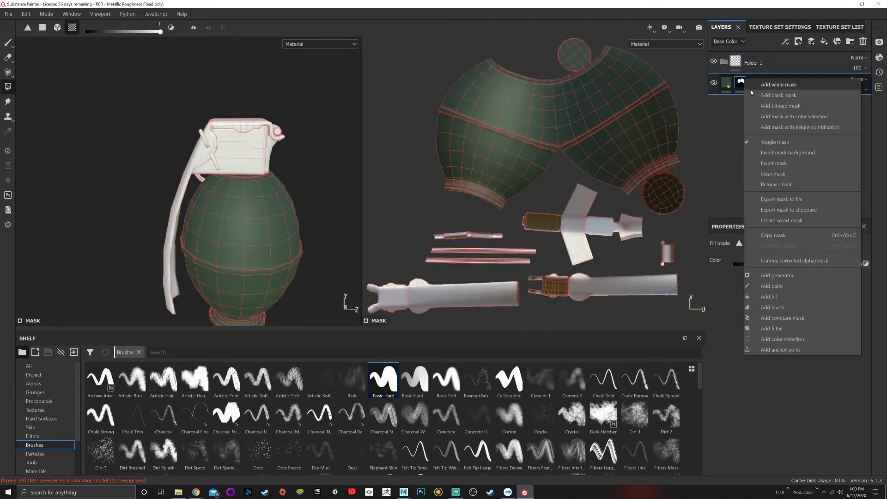
{"action": "left_click", "coordinate": [739, 85]}
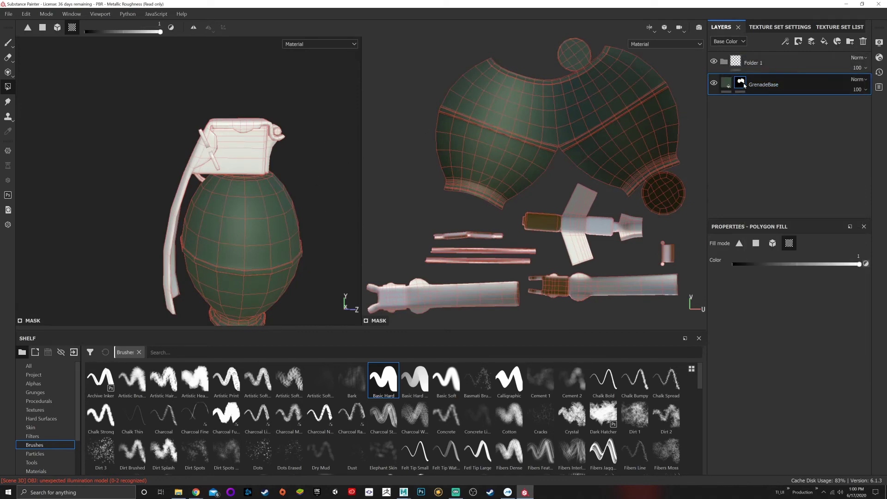
{"action": "right_click", "coordinate": [745, 86]}
{"action": "left_click", "coordinate": [776, 238]}
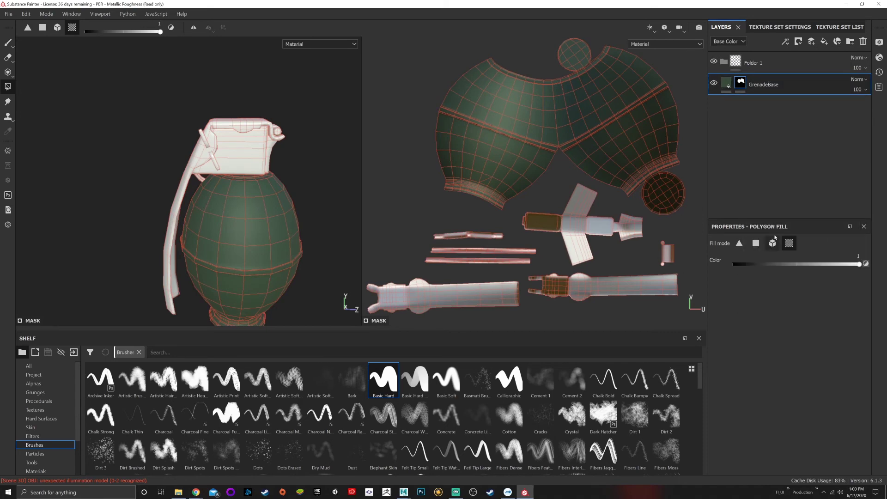
- Give Folder 1 a black mask, paste the copied mask into it, and select GrenadeBase's mask
{"action": "right_click", "coordinate": [735, 60]}
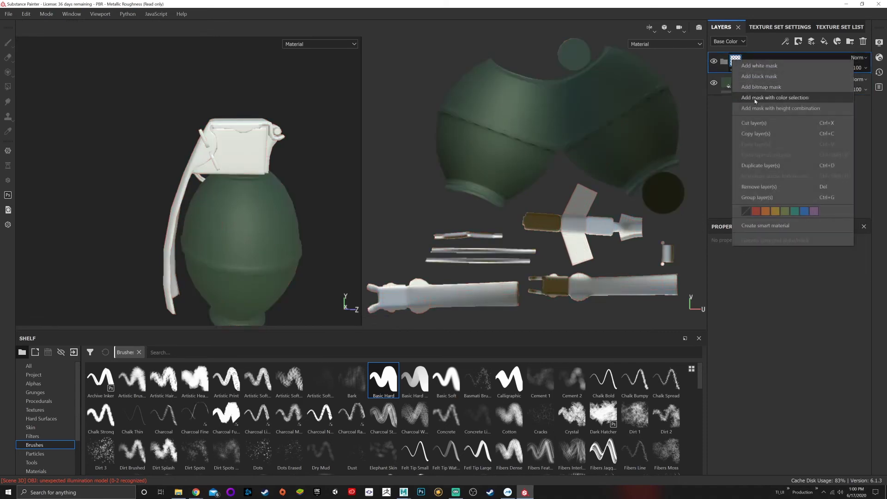
{"action": "left_click", "coordinate": [759, 76]}
{"action": "right_click", "coordinate": [751, 64]}
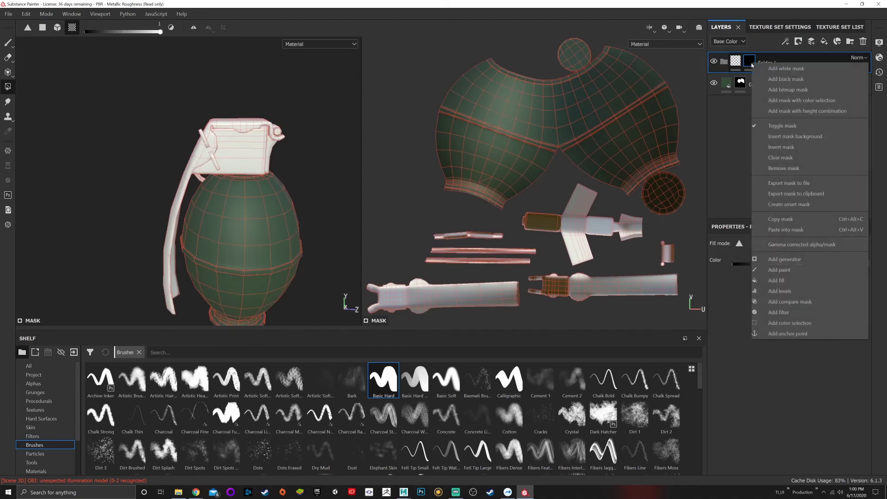
{"action": "left_click", "coordinate": [786, 230]}
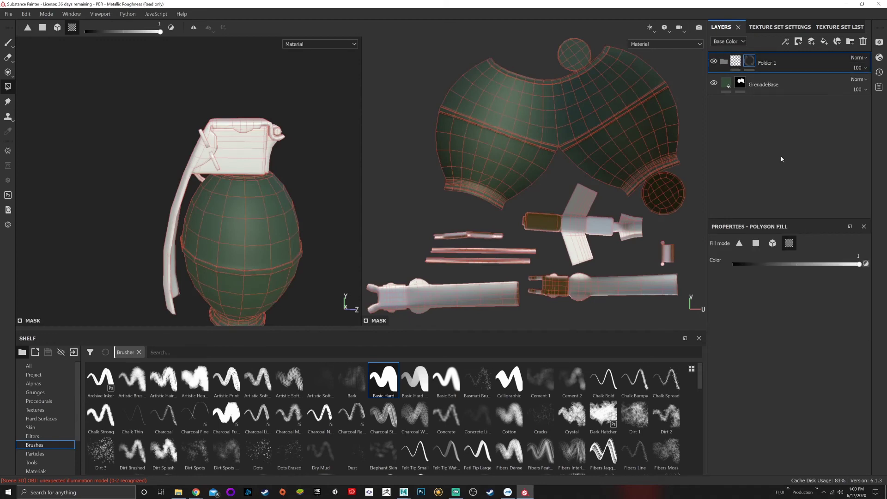
{"action": "left_click", "coordinate": [744, 84]}
{"action": "right_click", "coordinate": [746, 84]}
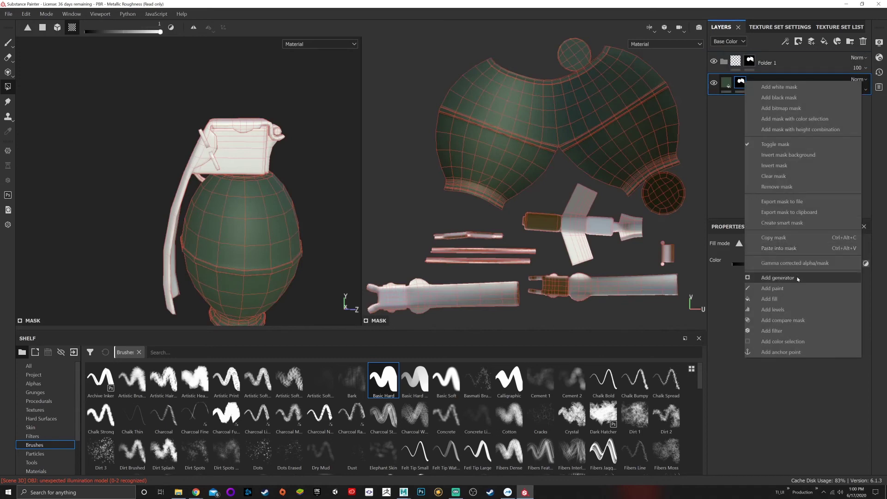
- Remove GrenadeBase's mask and move GrenadeBase into Folder 1
{"action": "left_click", "coordinate": [774, 187]}
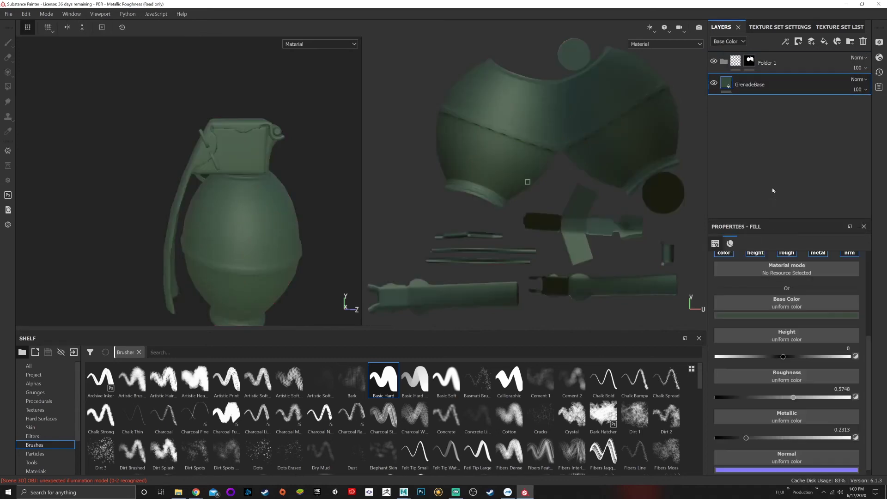
{"action": "left_click_drag", "start_coordinate": [685, 85], "coordinate": [759, 73]}
{"action": "mouse_move", "coordinate": [259, 223]}
{"action": "right_mouse_down", "text": "alt"}
{"action": "mouse_move", "coordinate": [231, 202]}
{"action": "mouse_move", "coordinate": [271, 235]}
{"action": "right_mouse_up", "text": "alt"}
{"action": "middle_click_drag", "start_coordinate": [272, 234], "coordinate": [282, 134], "text": "alt"}
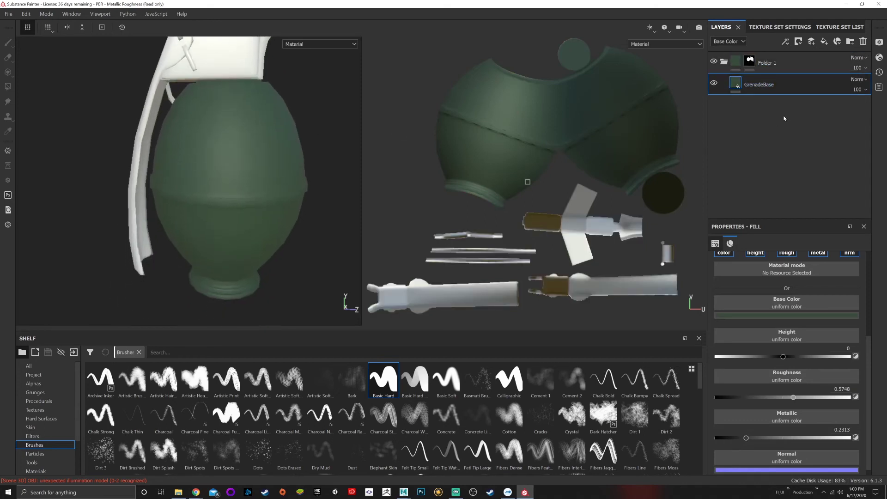
- Add Fill layer 1 above GrenadeBase inside Folder 1 and give it a black mask
{"action": "left_click", "coordinate": [824, 41]}
{"action": "left_click_drag", "start_coordinate": [765, 87], "coordinate": [764, 121]}
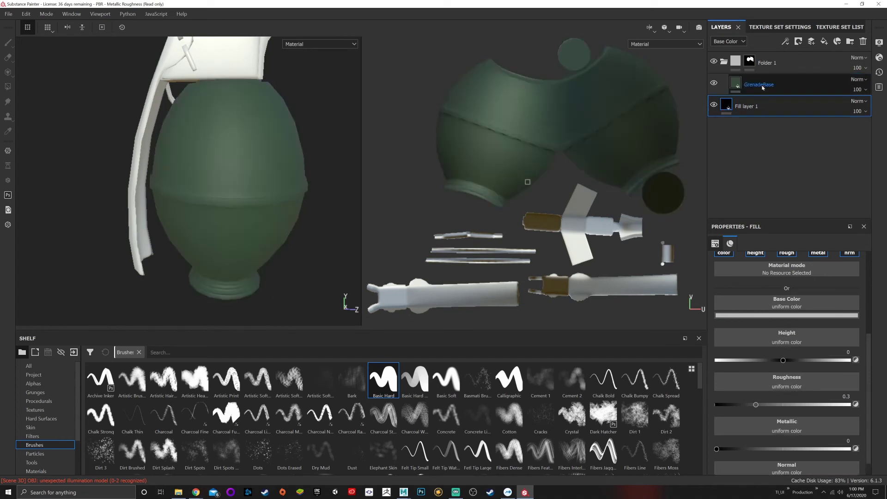
{"action": "left_click_drag", "start_coordinate": [771, 82], "coordinate": [771, 82]}
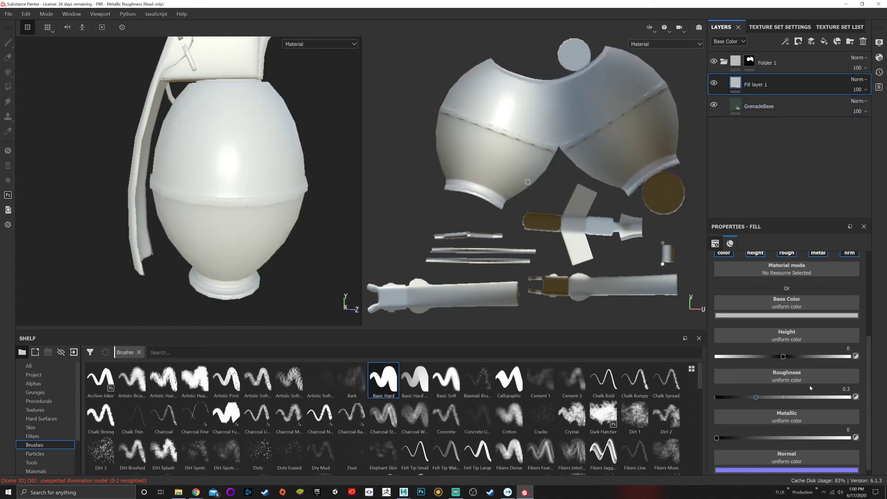
{"action": "right_click", "coordinate": [735, 82]}
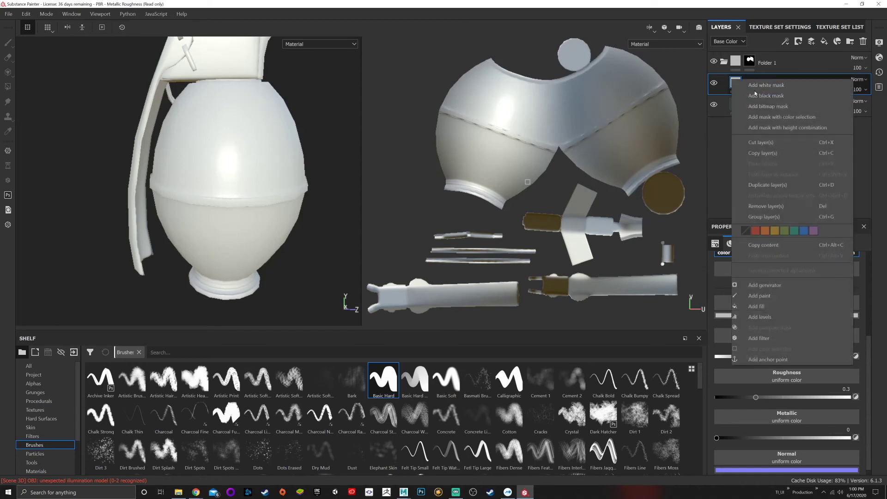
{"action": "left_click", "coordinate": [761, 95]}
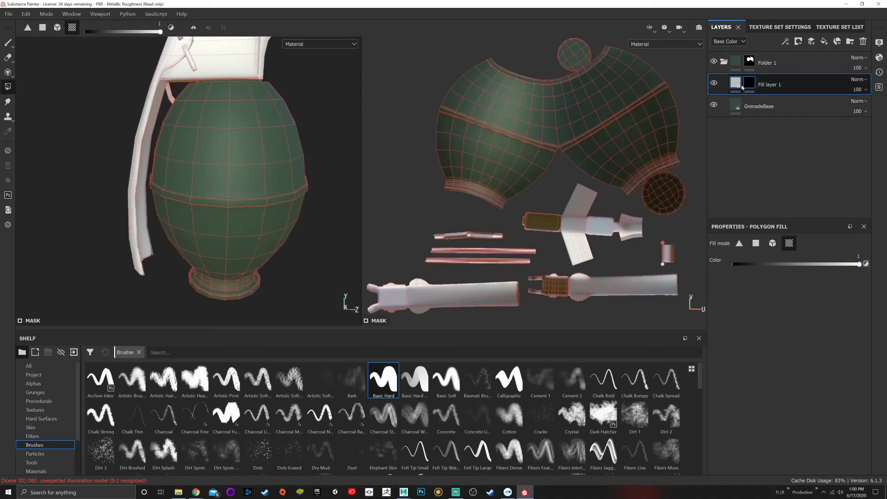
{"action": "middle_click_drag", "start_coordinate": [269, 151], "coordinate": [278, 222]}
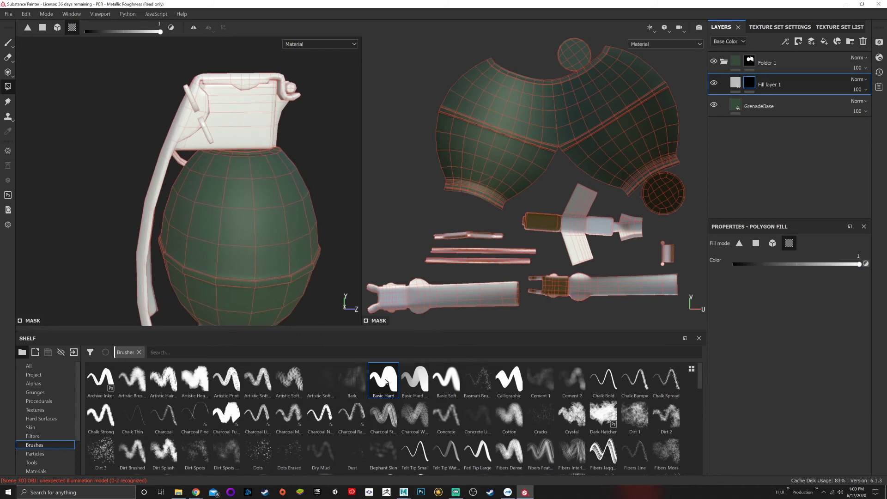
- Paint strokes into Fill layer 1's mask with a brush of size 14.31
{"action": "left_click", "coordinate": [8, 44]}
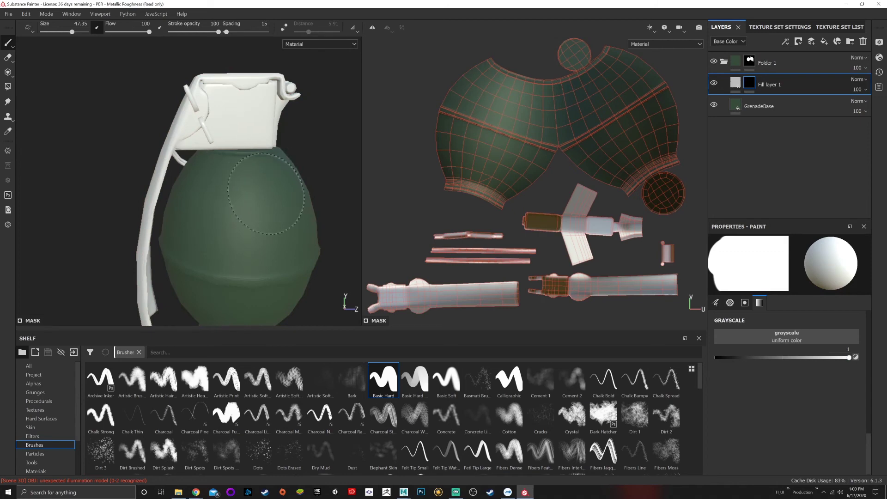
{"action": "right_click_drag", "start_coordinate": [273, 203], "coordinate": [247, 204], "text": "ctrl"}
{"action": "mouse_move", "coordinate": [226, 115]}
{"action": "left_mouse_down"}
{"action": "mouse_move", "coordinate": [208, 123]}
{"action": "mouse_move", "coordinate": [253, 115]}
{"action": "left_mouse_up"}
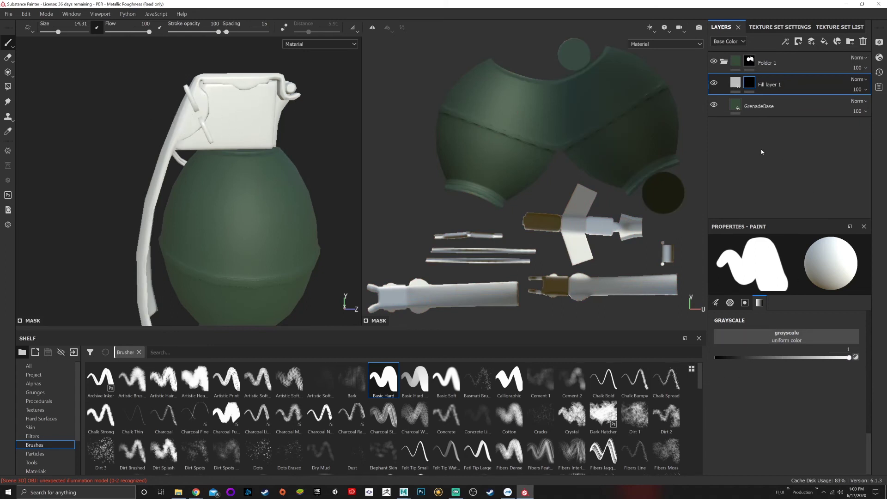
{"action": "left_click_drag", "start_coordinate": [230, 191], "coordinate": [254, 228]}
- Set Fill layer 1's base colour to red
{"action": "left_click", "coordinate": [736, 82]}
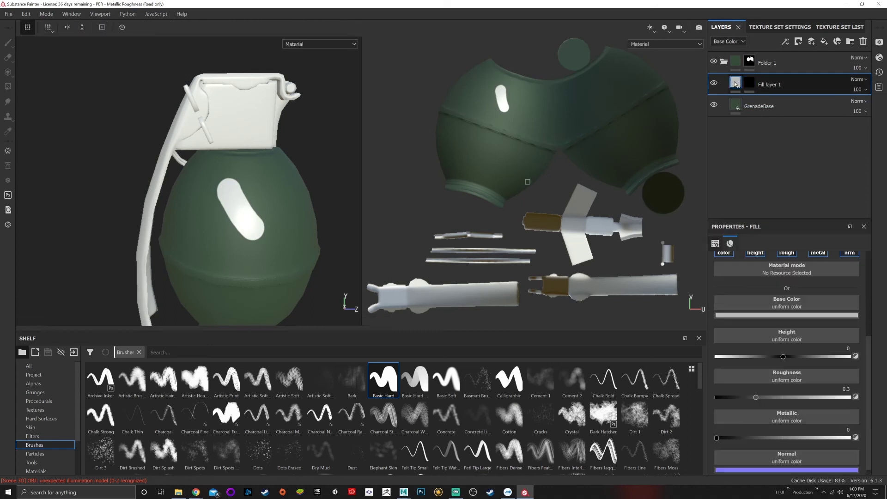
{"action": "left_click", "coordinate": [783, 316]}
{"action": "left_click", "coordinate": [817, 347]}
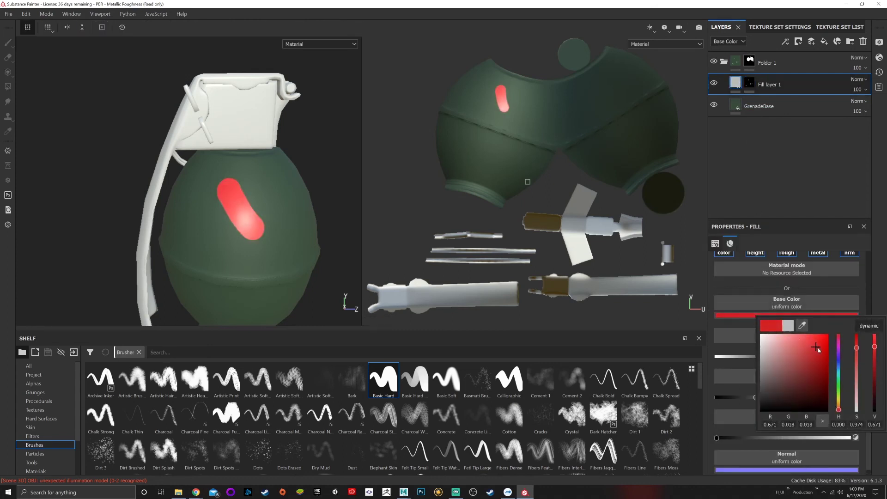
{"action": "left_click", "coordinate": [327, 162]}
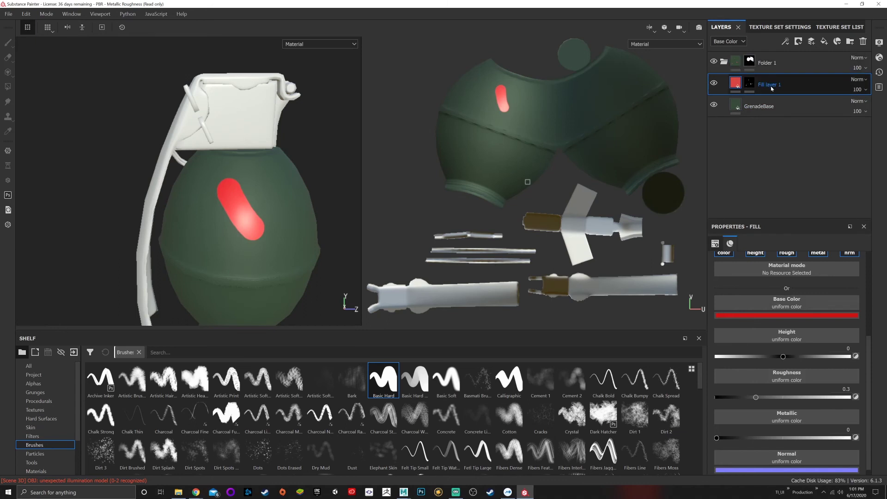
- Reposition Fill layer 1 above GrenadeBase inside Folder 1, then collapse the folder
{"action": "left_click_drag", "start_coordinate": [768, 84], "coordinate": [762, 54]}
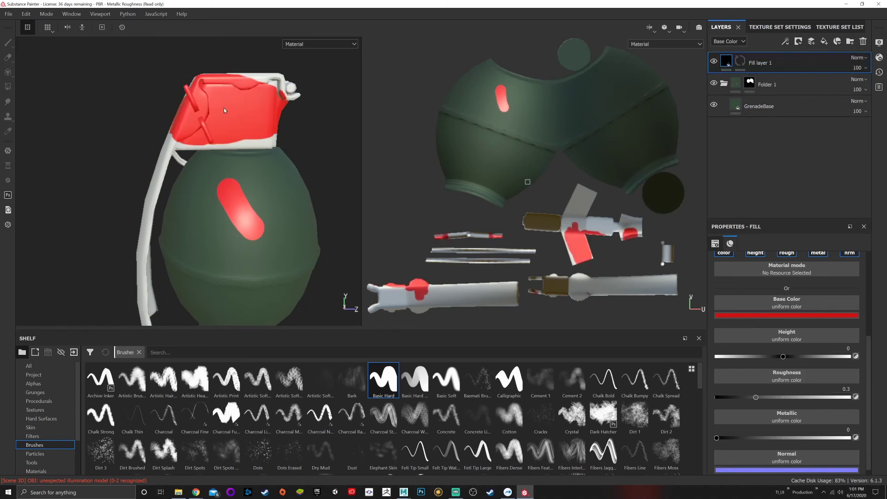
{"action": "left_click_drag", "start_coordinate": [176, 119], "coordinate": [252, 125], "text": "alt"}
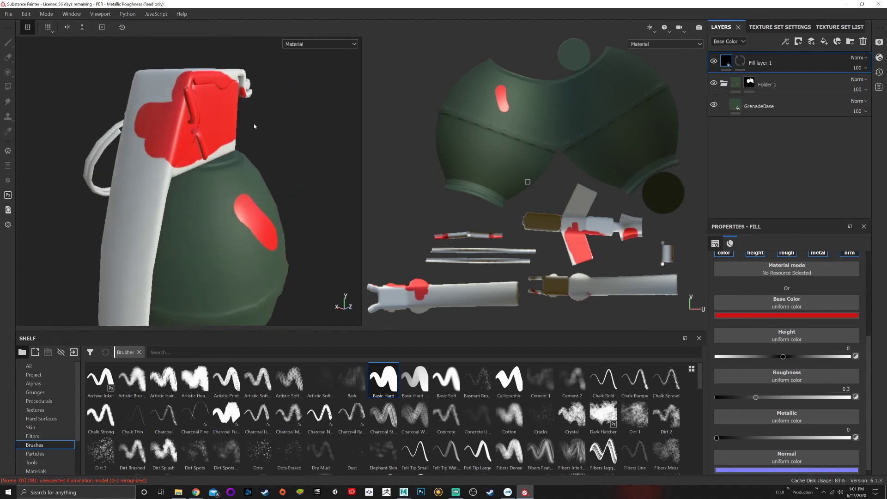
{"action": "left_click_drag", "start_coordinate": [752, 74], "coordinate": [751, 95]}
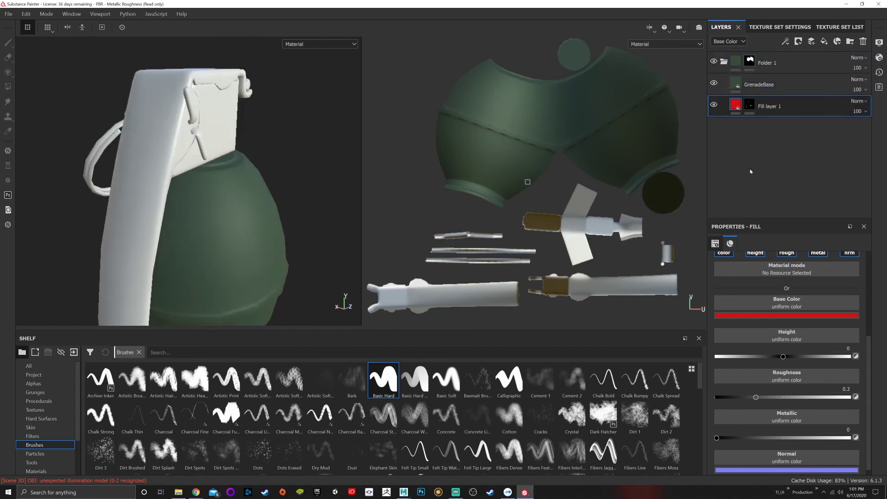
{"action": "left_click_drag", "start_coordinate": [268, 217], "coordinate": [209, 222], "text": "alt"}
{"action": "middle_click_drag", "start_coordinate": [209, 223], "coordinate": [202, 208], "text": "alt"}
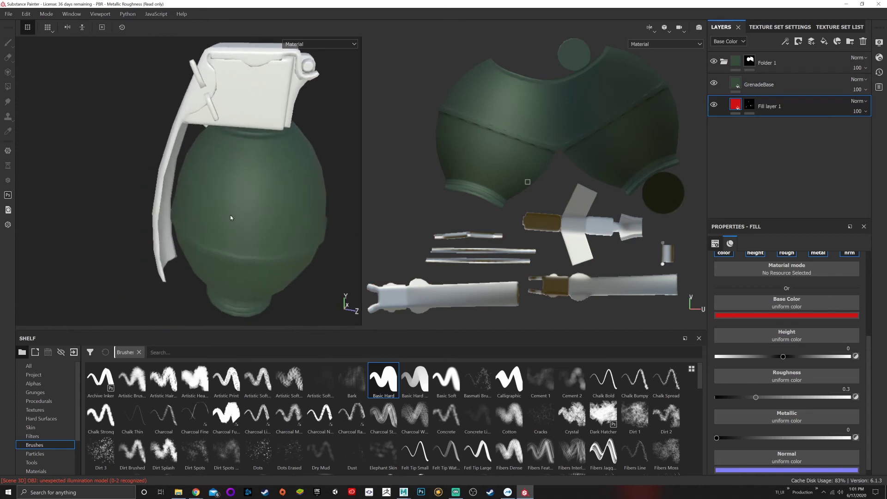
{"action": "left_click_drag", "start_coordinate": [302, 179], "coordinate": [273, 174], "text": "alt"}
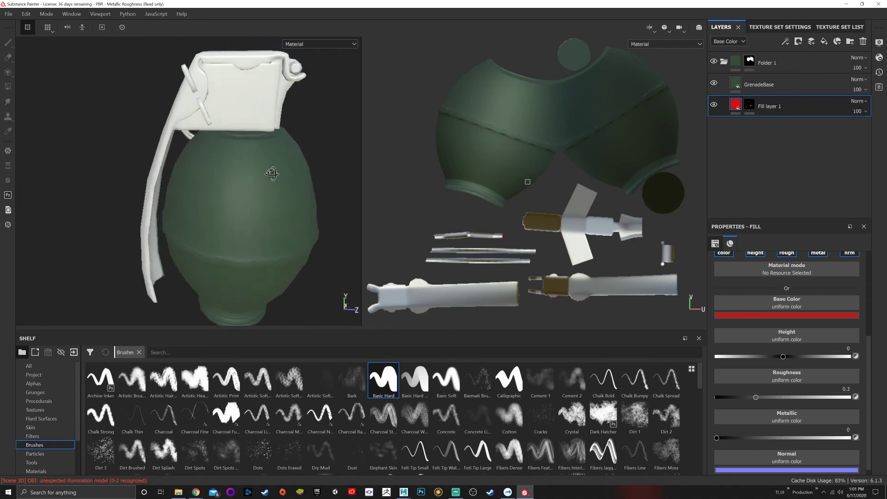
{"action": "middle_click_drag", "start_coordinate": [273, 174], "coordinate": [266, 185], "text": "alt"}
{"action": "left_click_drag", "start_coordinate": [786, 107], "coordinate": [776, 85]}
{"action": "left_click_drag", "start_coordinate": [303, 232], "coordinate": [306, 203], "text": "alt"}
{"action": "scroll", "coordinate": [276, 193], "scroll_direction": "up", "scroll_amount": 4}
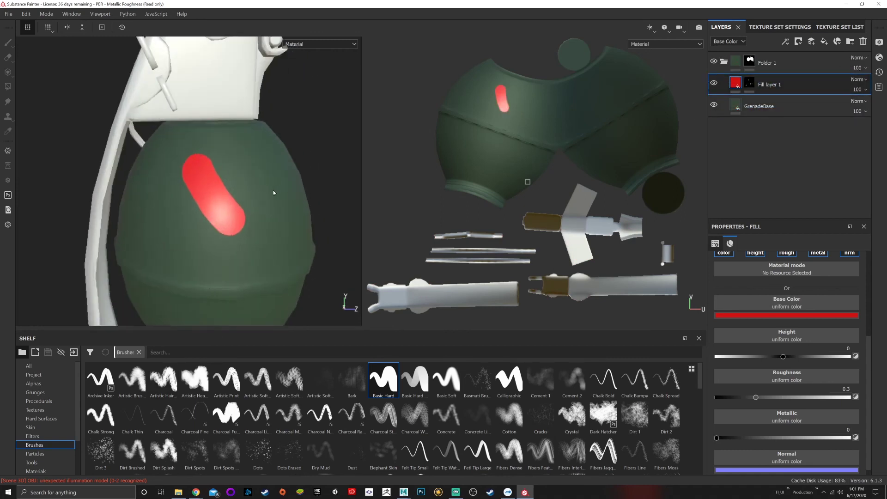
{"action": "scroll", "coordinate": [259, 189], "scroll_direction": "down", "scroll_amount": 3}
{"action": "left_click_drag", "start_coordinate": [237, 188], "coordinate": [246, 188], "text": "alt"}
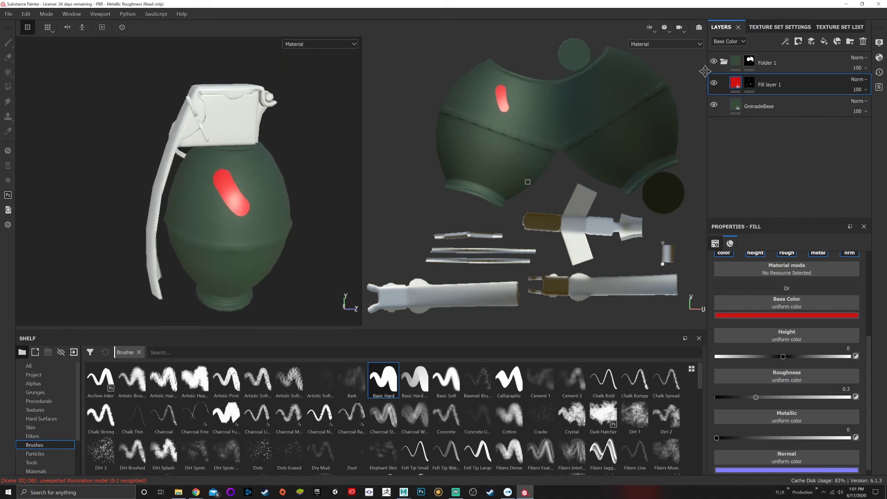
{"action": "left_click", "coordinate": [723, 63]}
- Create Folder 2 with a white mask and nest Folder 1 inside it
{"action": "left_click", "coordinate": [750, 61]}
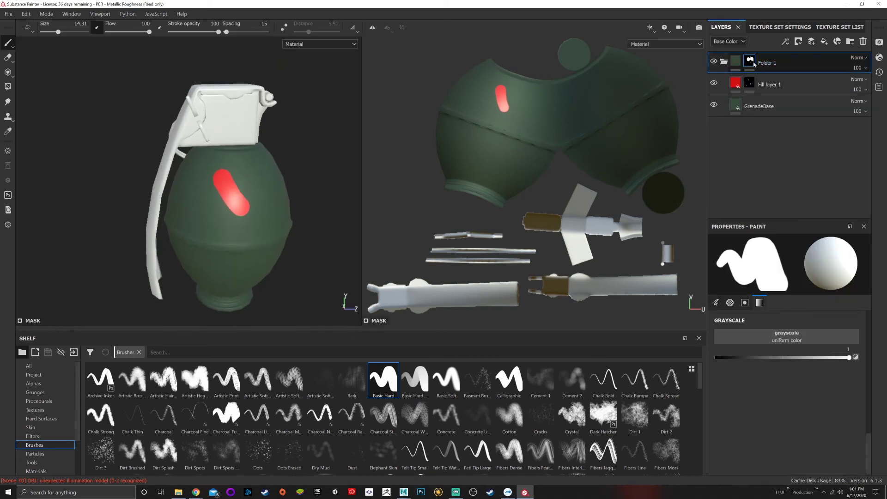
{"action": "left_click", "coordinate": [851, 43]}
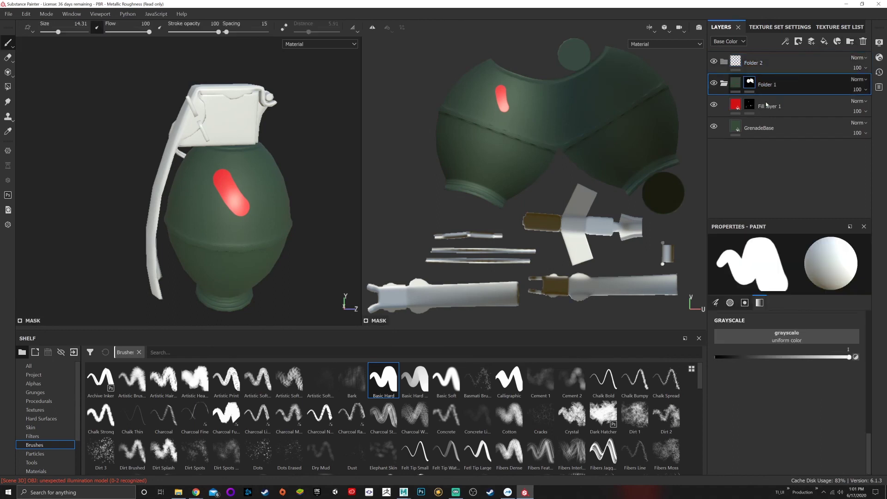
{"action": "right_click", "coordinate": [737, 59]}
{"action": "left_click", "coordinate": [762, 73]}
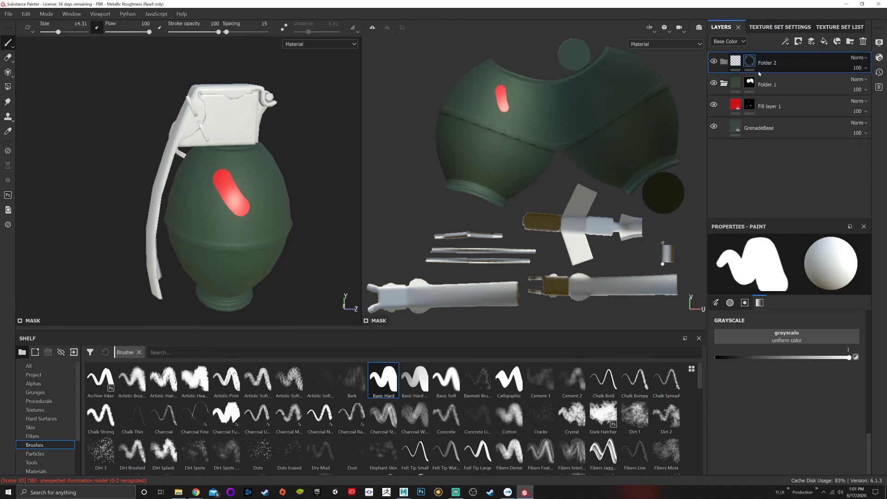
{"action": "right_click", "coordinate": [753, 65]}
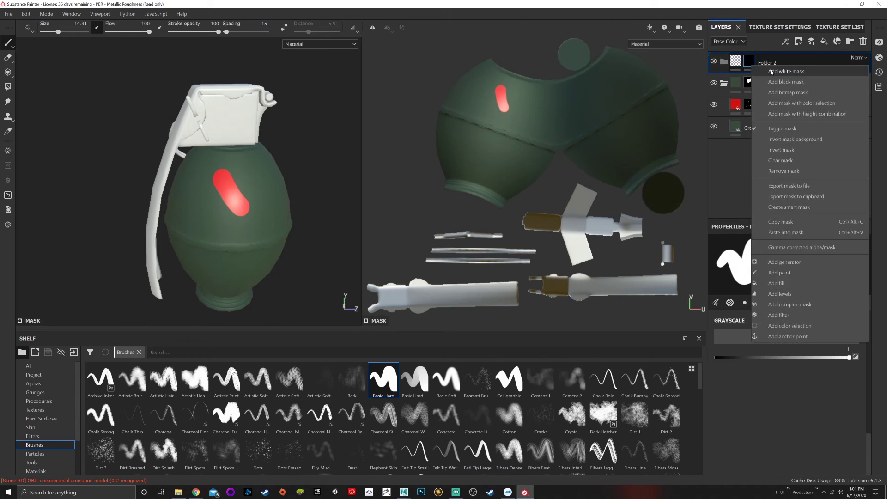
{"action": "left_click", "coordinate": [771, 72]}
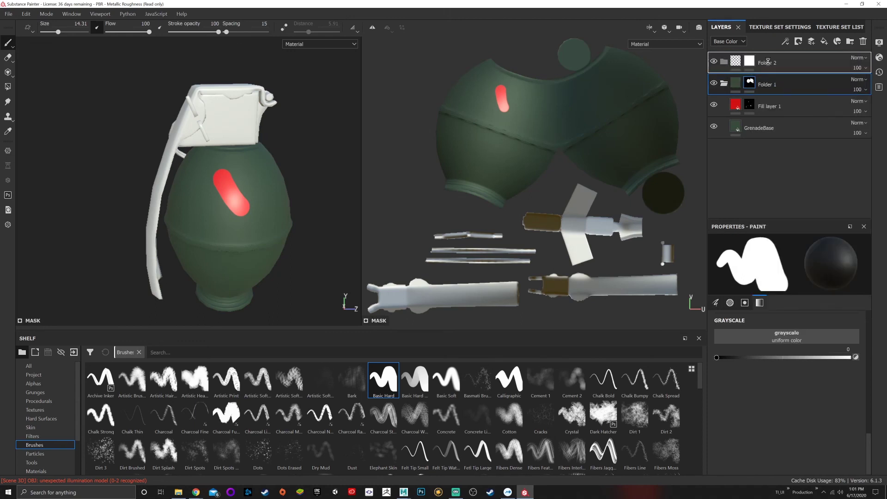
{"action": "left_click_drag", "start_coordinate": [768, 61], "coordinate": [768, 62]}
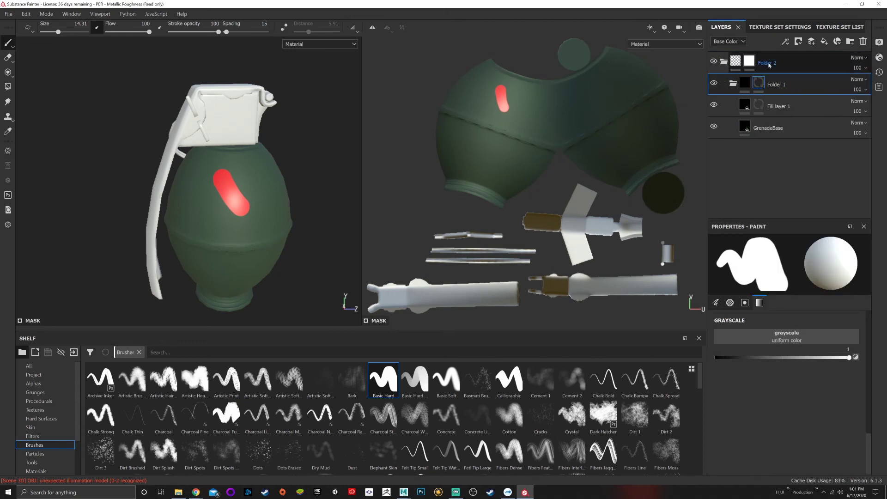
- Paint Dirt Spots (size 75.18, grayscale 0) into Folder 2's mask, then reset the mask
{"action": "left_click", "coordinate": [194, 462]}
{"action": "right_click_drag", "start_coordinate": [235, 205], "coordinate": [295, 205], "text": "ctrl"}
{"action": "left_click_drag", "start_coordinate": [749, 414], "coordinate": [855, 418]}
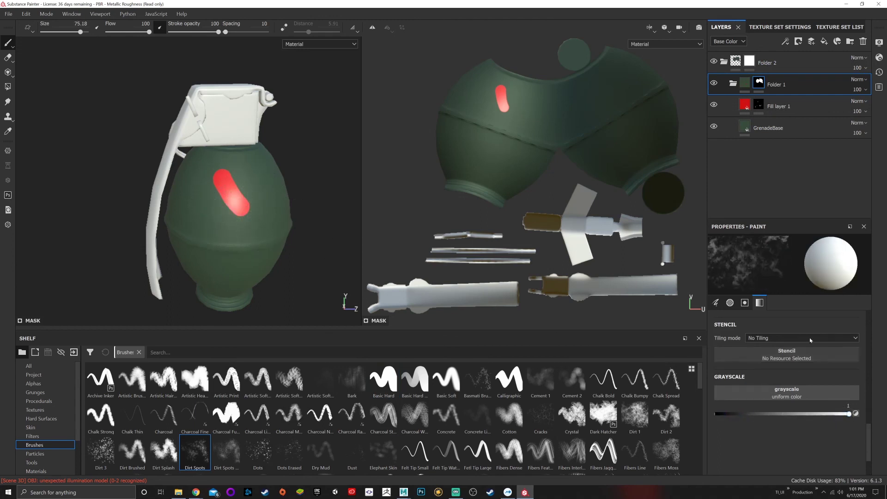
{"action": "left_click", "coordinate": [746, 64]}
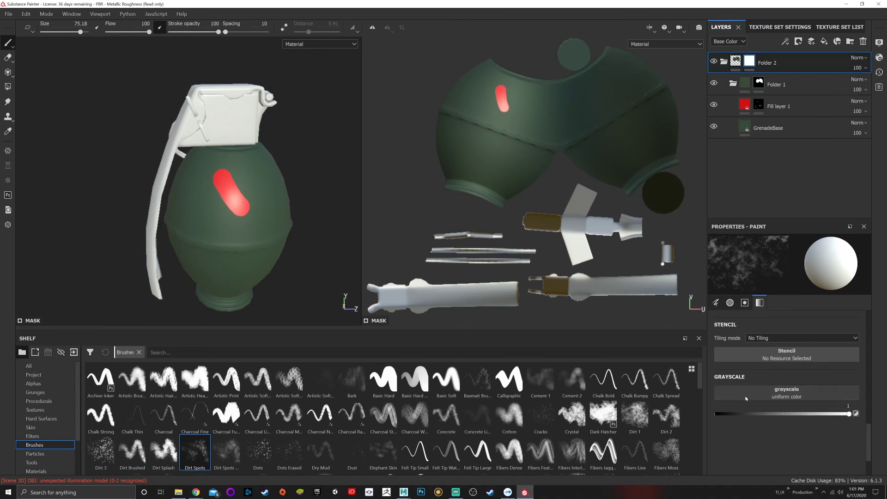
{"action": "left_click_drag", "start_coordinate": [849, 413], "coordinate": [716, 420]}
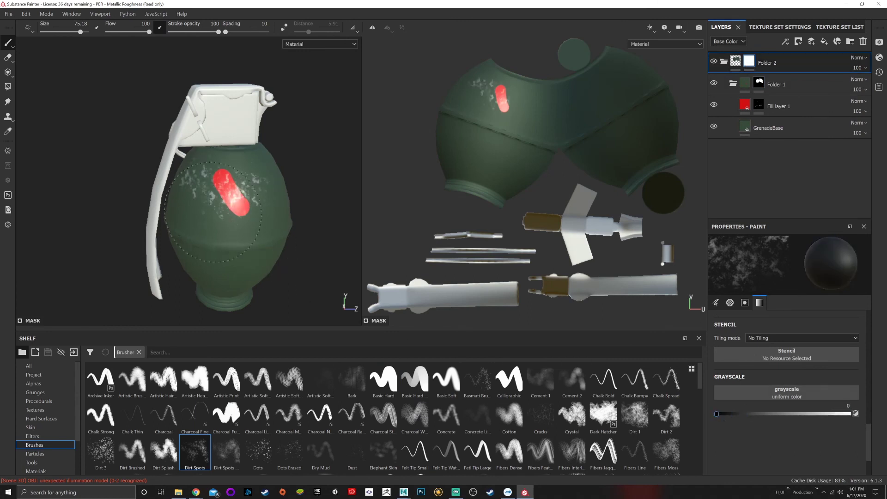
{"action": "mouse_move", "coordinate": [213, 210]}
{"action": "left_mouse_down"}
{"action": "mouse_move", "coordinate": [210, 250]}
{"action": "mouse_move", "coordinate": [261, 239]}
{"action": "mouse_move", "coordinate": [222, 231]}
{"action": "mouse_move", "coordinate": [252, 256]}
{"action": "mouse_move", "coordinate": [203, 228]}
{"action": "mouse_move", "coordinate": [211, 204]}
{"action": "mouse_move", "coordinate": [243, 229]}
{"action": "left_mouse_up"}
{"action": "scroll", "coordinate": [243, 228], "scroll_direction": "up", "scroll_amount": 2}
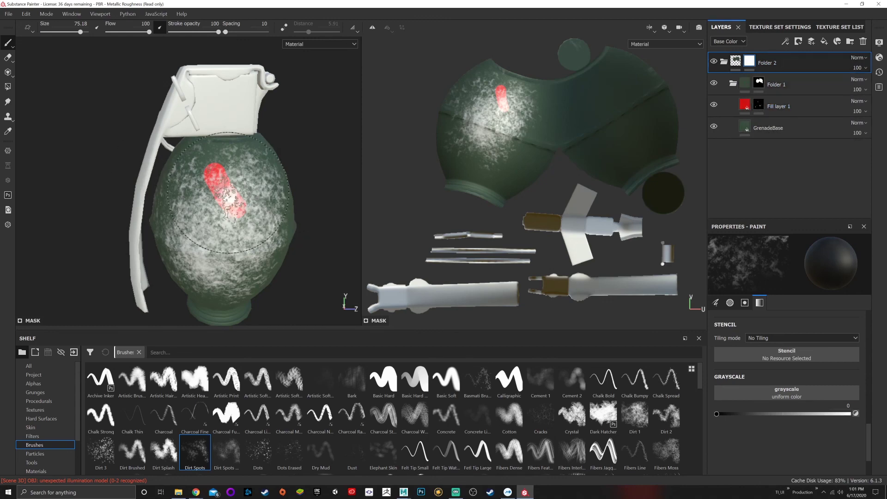
{"action": "right_click", "coordinate": [752, 62]}
{"action": "left_click", "coordinate": [763, 72]}
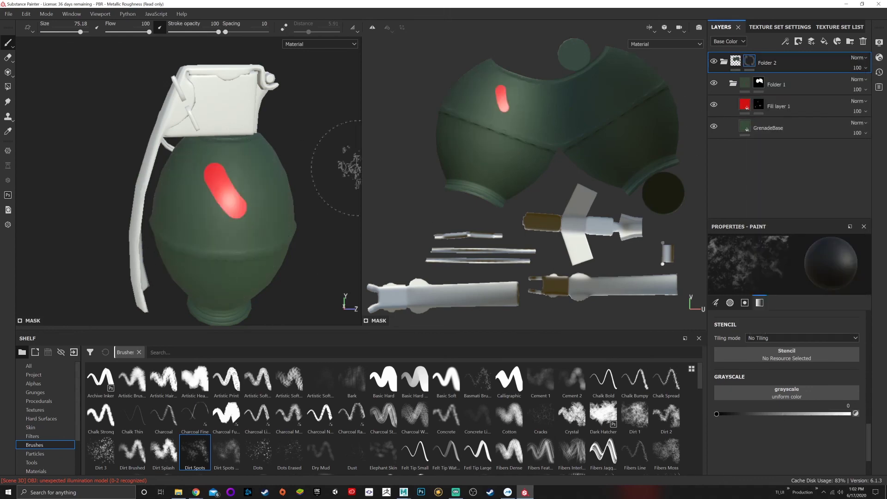